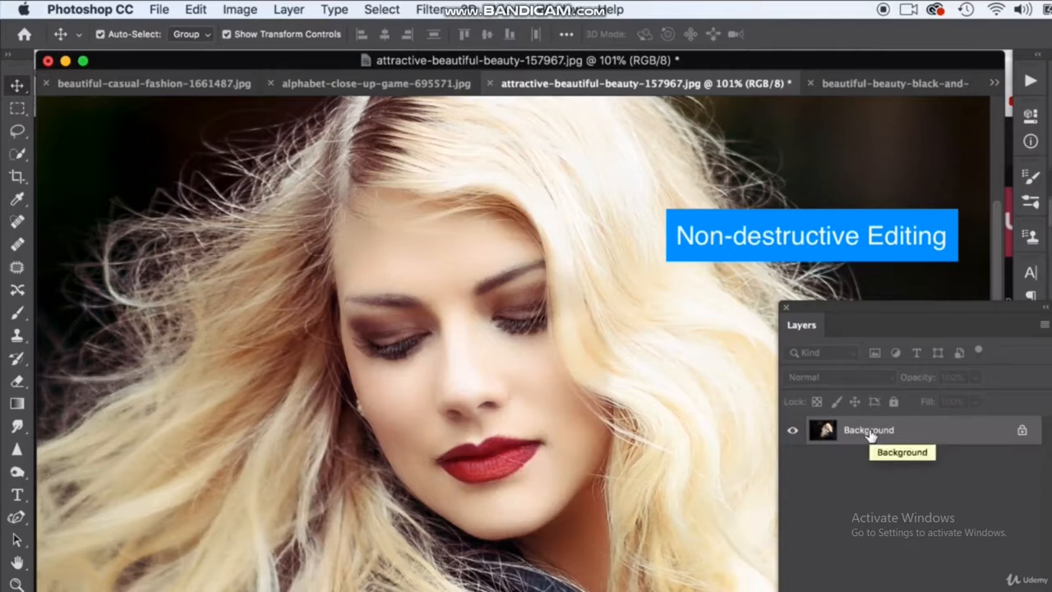
- Convert the locked Background into an editable layer with the default layer settings
{"action": "double_click", "coordinate": [929, 439]}
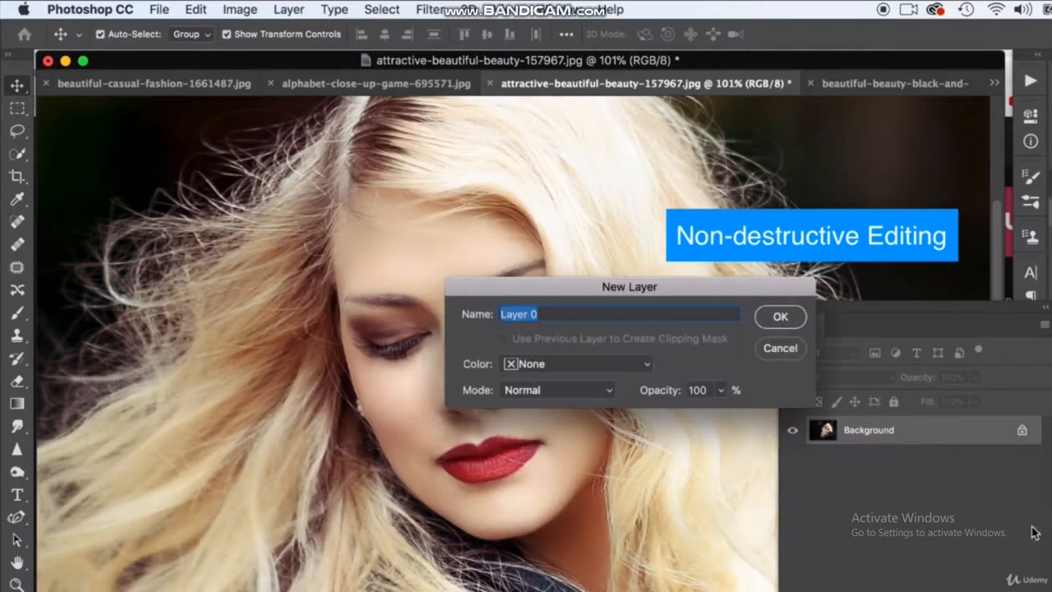
{"action": "key", "text": "Return"}
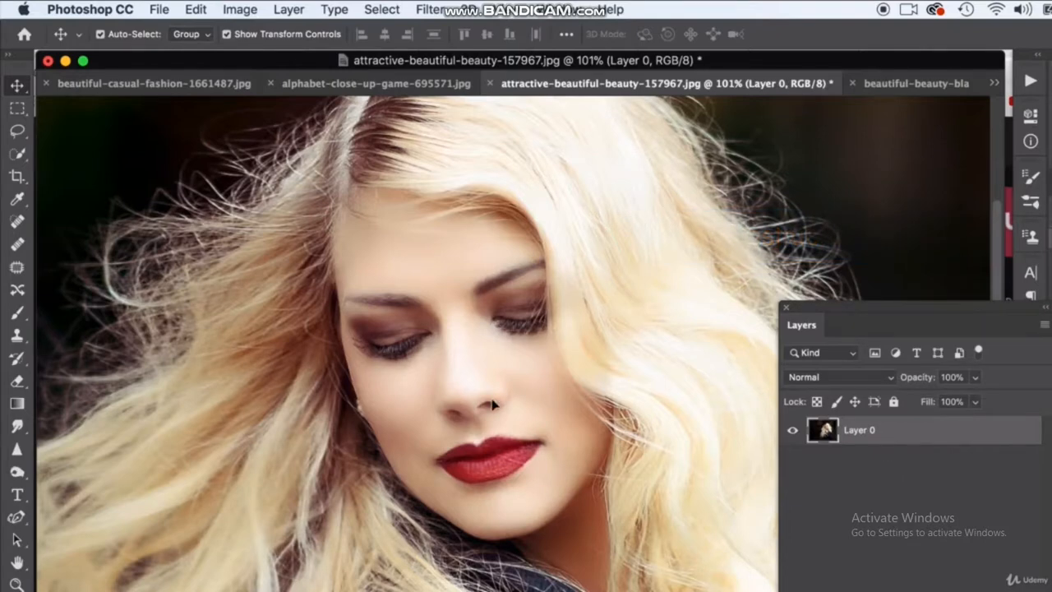
- Set the Burn tool to Midtones at 51% exposure and darken the edge of the jaw beside the lips
{"action": "mouse_move", "coordinate": [17, 472]}
{"action": "left_mouse_down"}
{"action": "mouse_move", "coordinate": [67, 494]}
{"action": "mouse_move", "coordinate": [75, 471]}
{"action": "mouse_move", "coordinate": [77, 491]}
{"action": "left_mouse_up"}
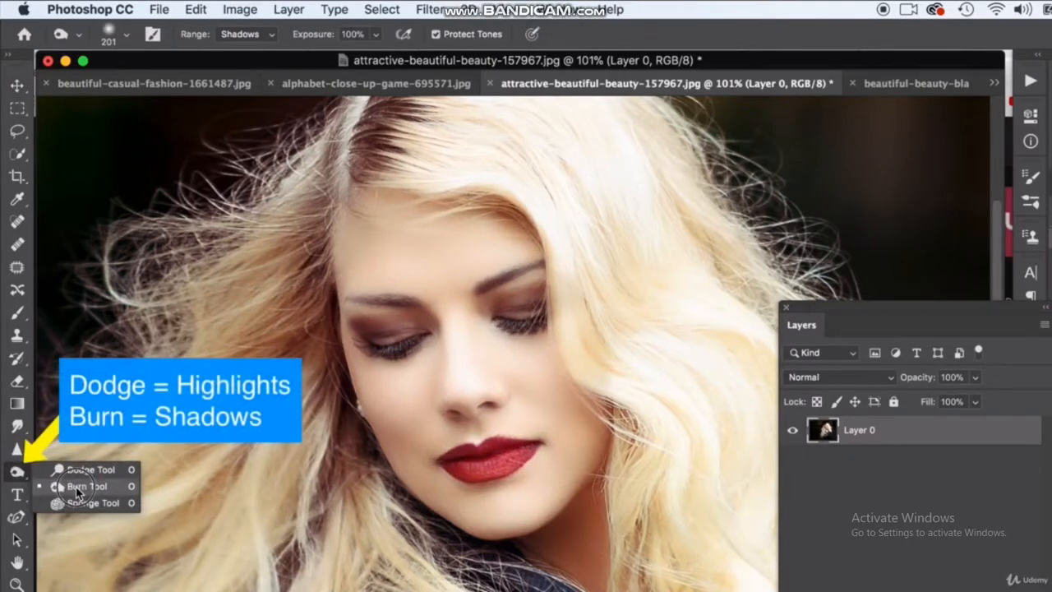
{"action": "left_click_drag", "start_coordinate": [77, 491], "coordinate": [77, 491]}
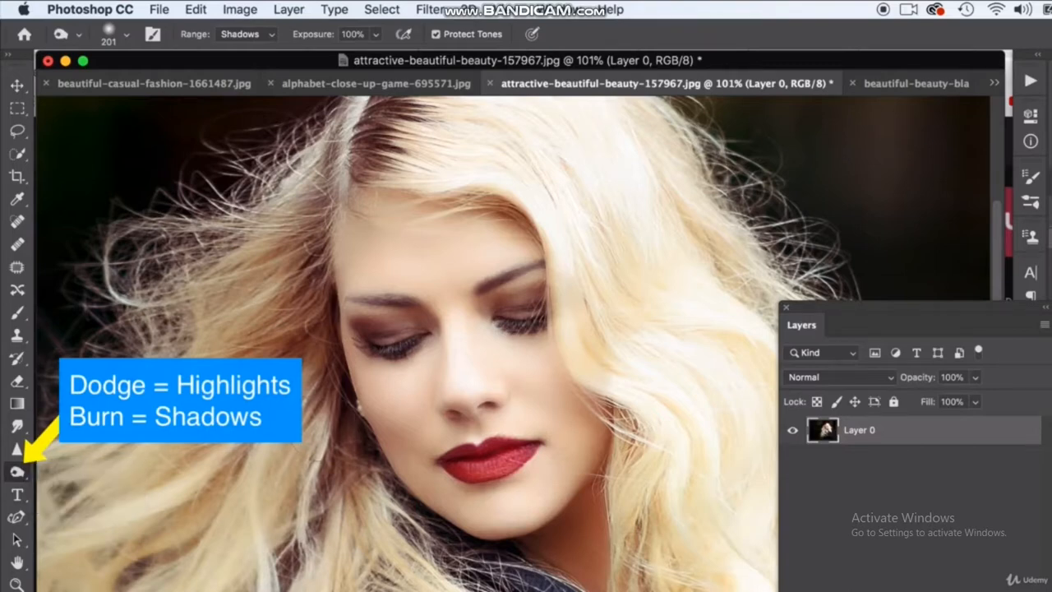
{"action": "left_click", "coordinate": [245, 34]}
{"action": "left_click", "coordinate": [236, 45]}
{"action": "left_click", "coordinate": [376, 34]}
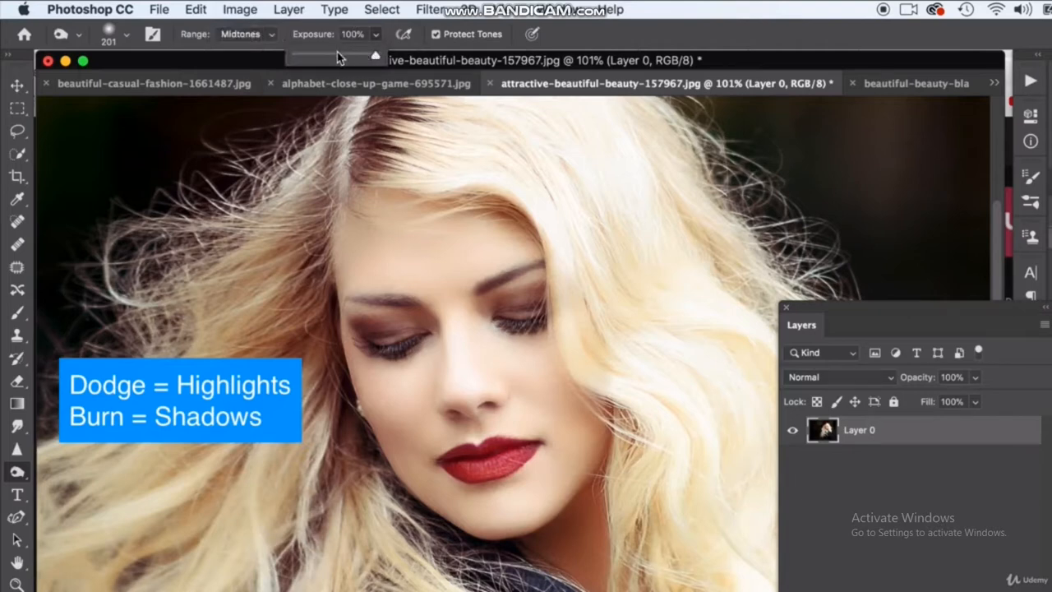
{"action": "left_click", "coordinate": [337, 53]}
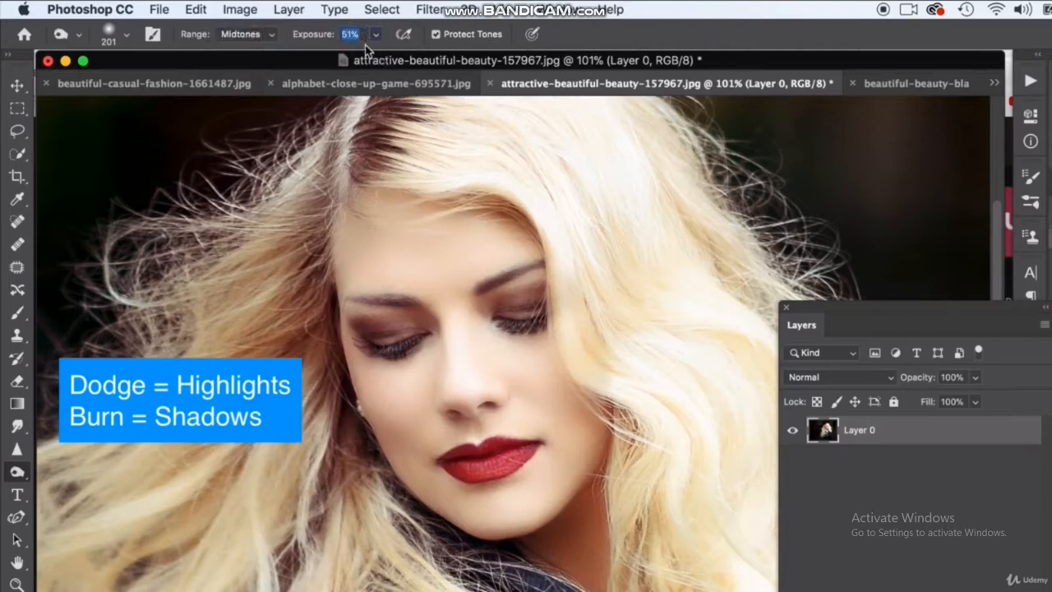
{"action": "left_click_drag", "start_coordinate": [389, 457], "coordinate": [355, 460]}
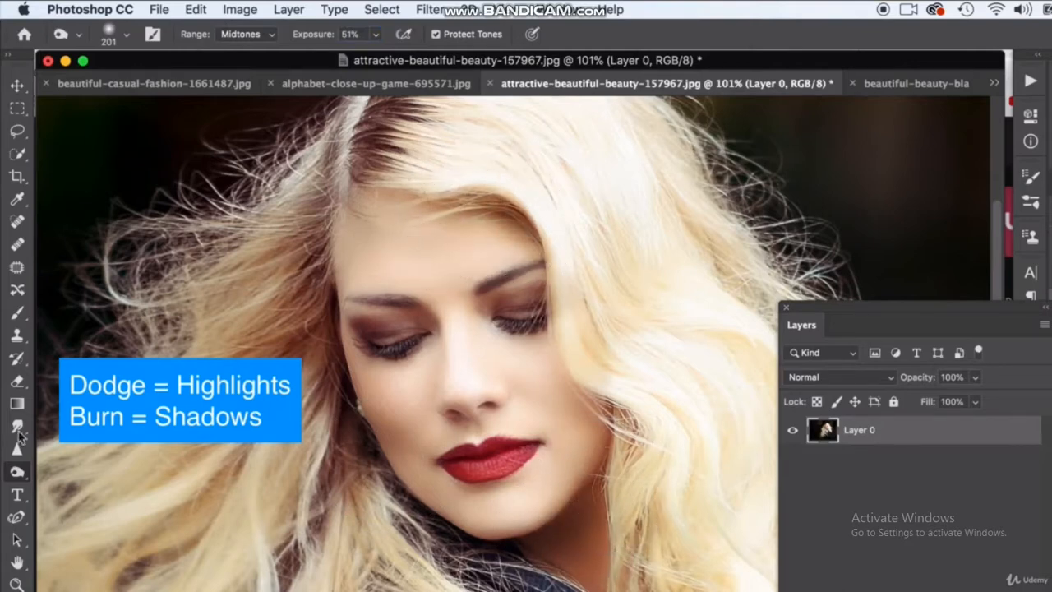
- Set the Dodge tool to Midtones at 53% exposure and lighten the forehead and the bridge of the nose
{"action": "left_click_drag", "start_coordinate": [19, 470], "coordinate": [78, 471]}
{"action": "left_click", "coordinate": [242, 34]}
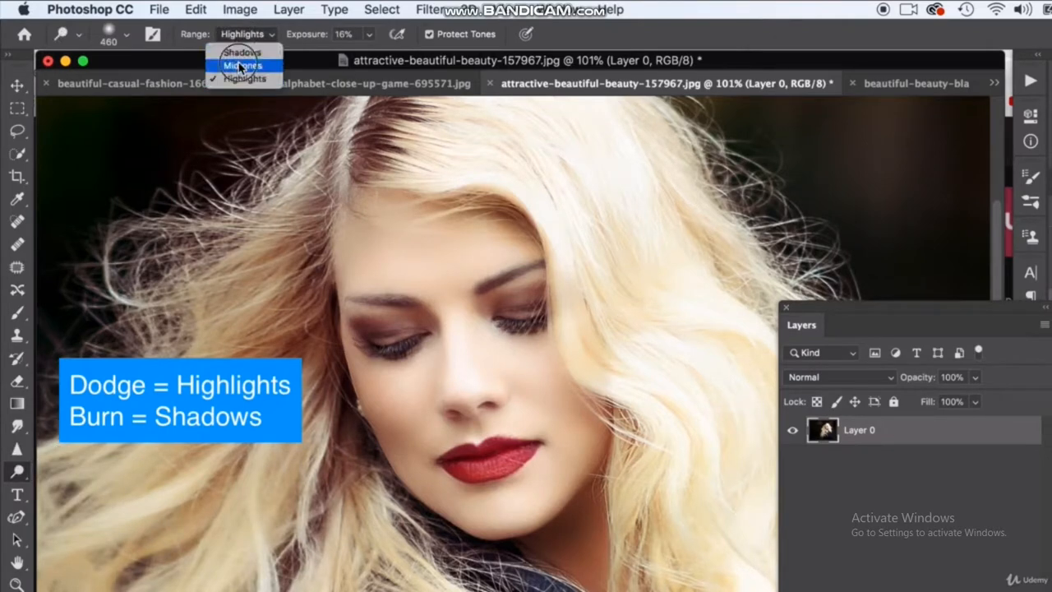
{"action": "left_click", "coordinate": [240, 66]}
{"action": "left_click", "coordinate": [369, 34]}
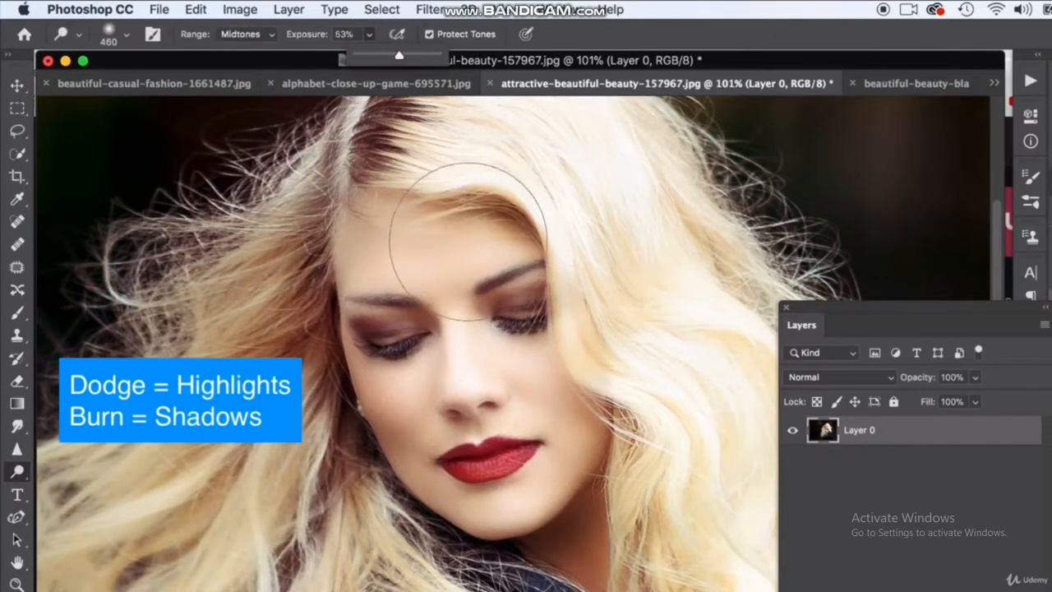
{"action": "left_click", "coordinate": [469, 239]}
{"action": "left_click", "coordinate": [448, 333]}
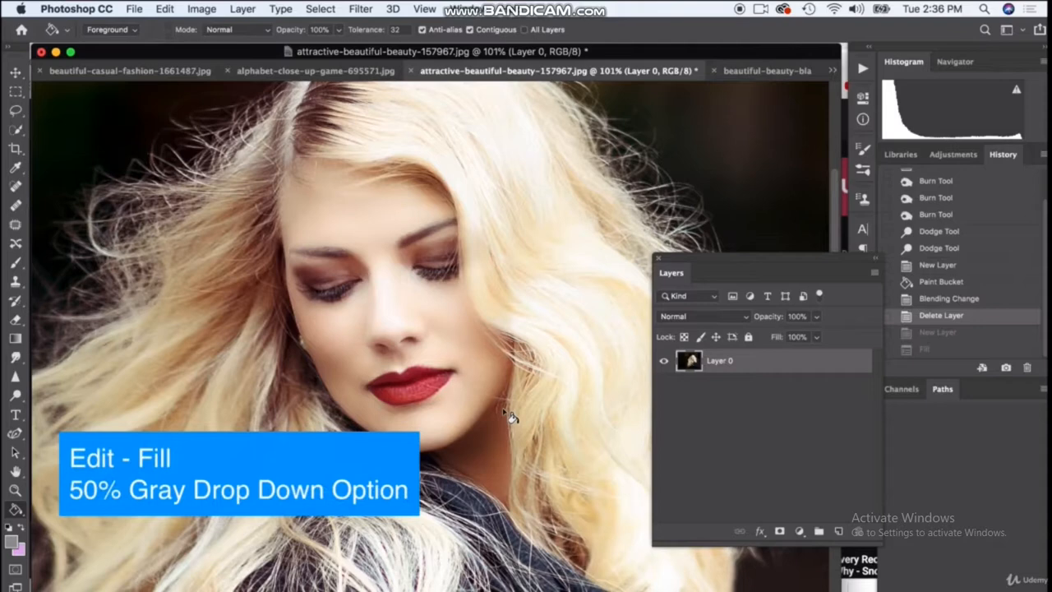
- Add a new layer above the photo and fill it with 50% Gray in Normal mode at 100% opacity
{"action": "left_click", "coordinate": [839, 533]}
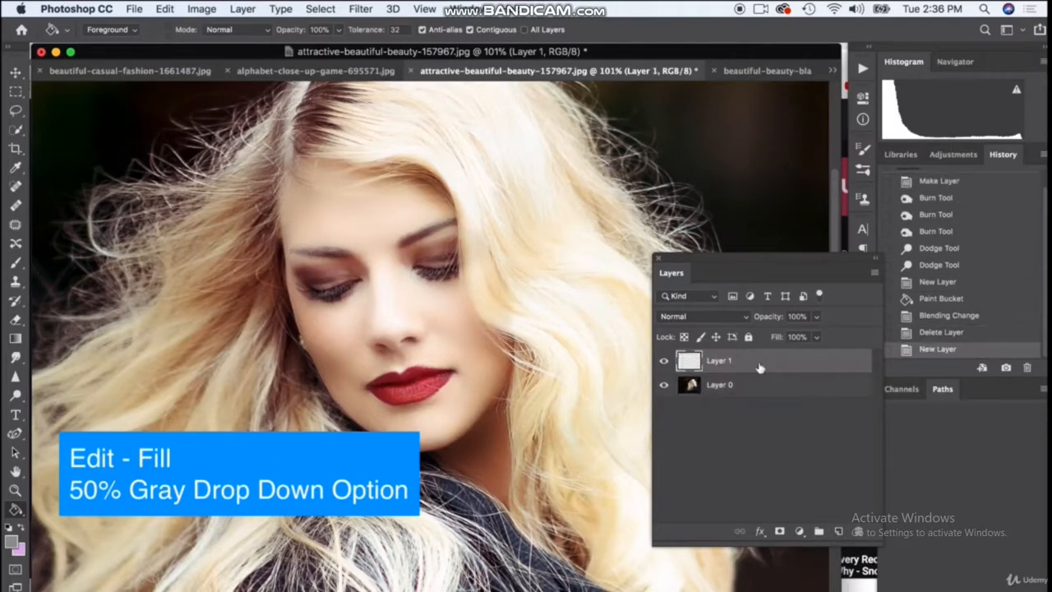
{"action": "left_click", "coordinate": [163, 8]}
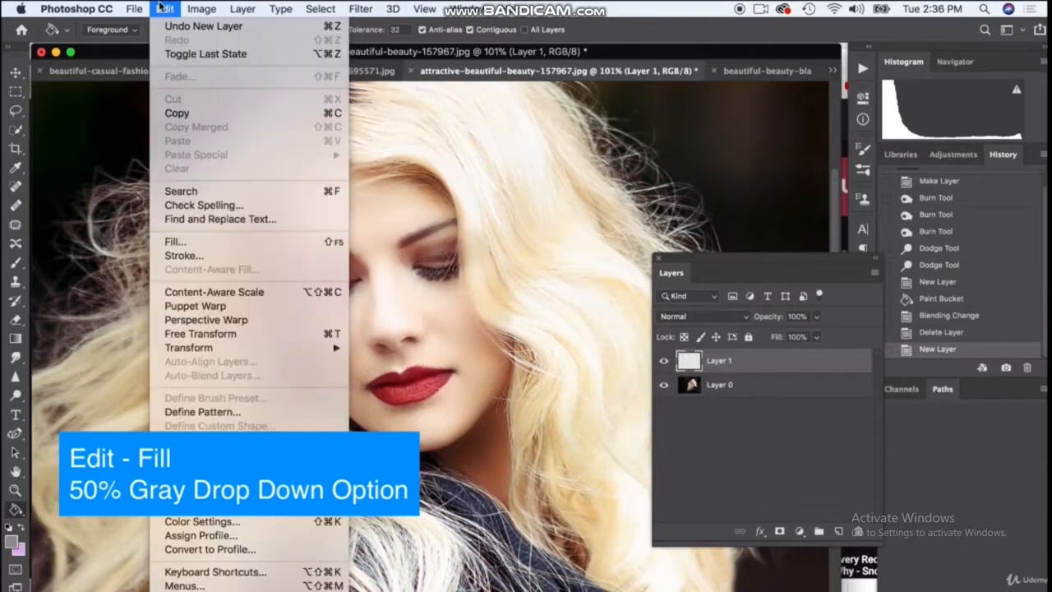
{"action": "left_click", "coordinate": [212, 243]}
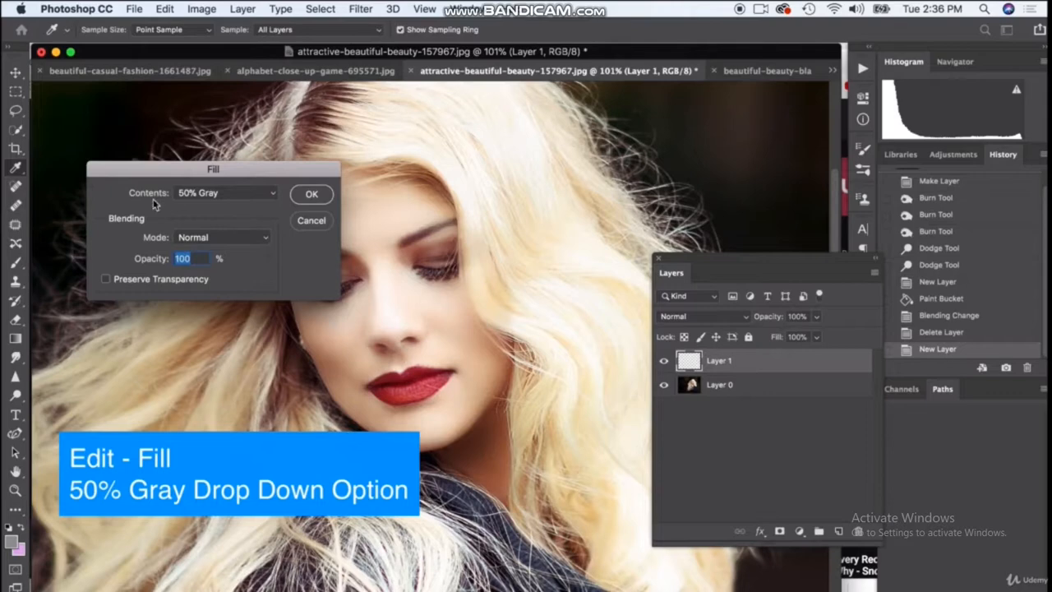
{"action": "left_click", "coordinate": [187, 194]}
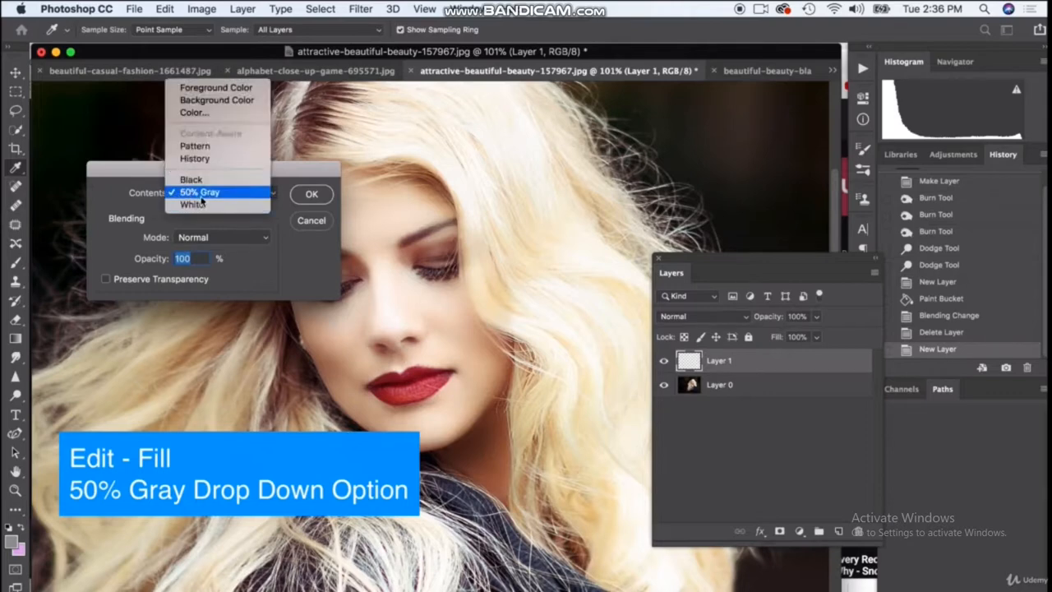
{"action": "left_click", "coordinate": [186, 194]}
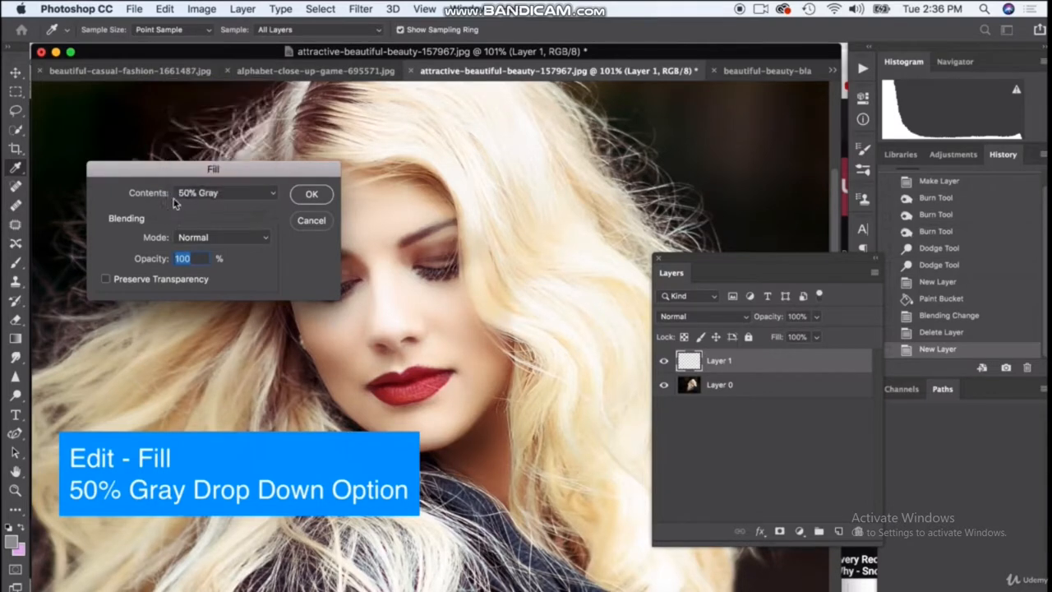
{"action": "left_click", "coordinate": [312, 195]}
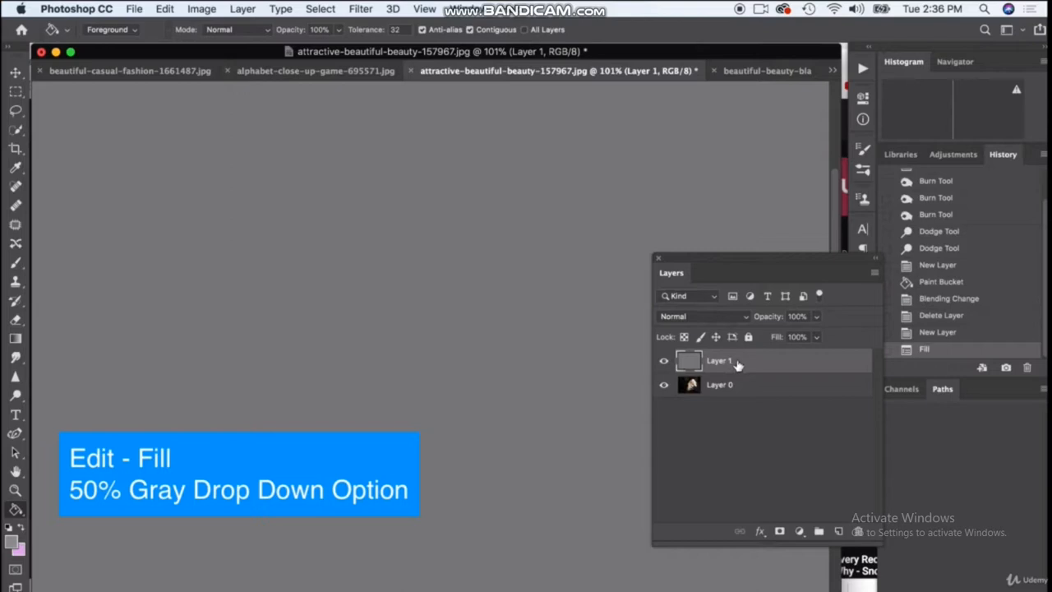
- Set the gray layer's blending mode to Overlay and toggle its visibility to compare the photo with and without it
{"action": "left_click", "coordinate": [693, 315]}
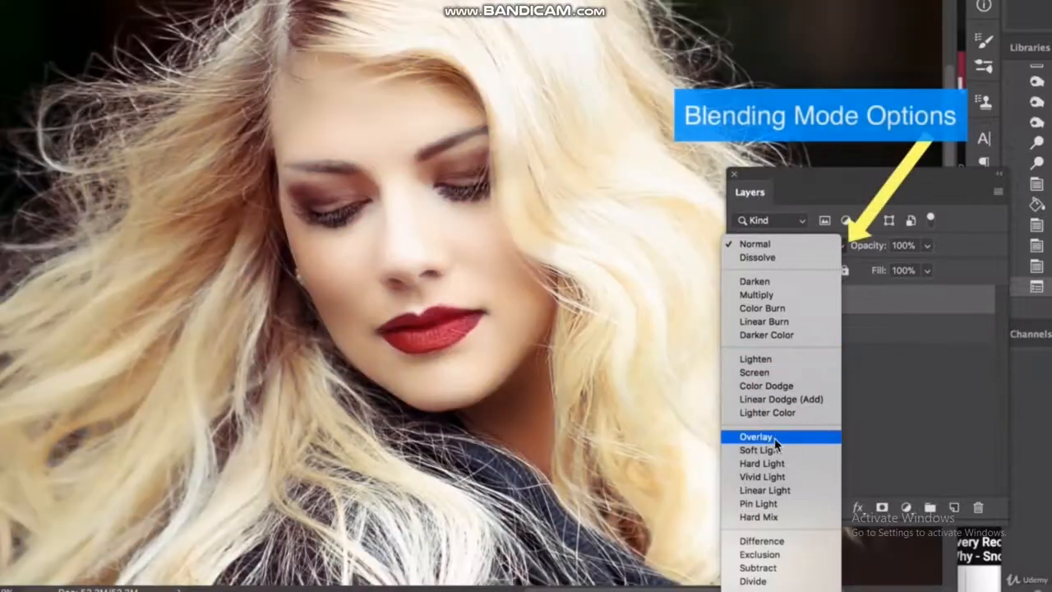
{"action": "left_click", "coordinate": [775, 439]}
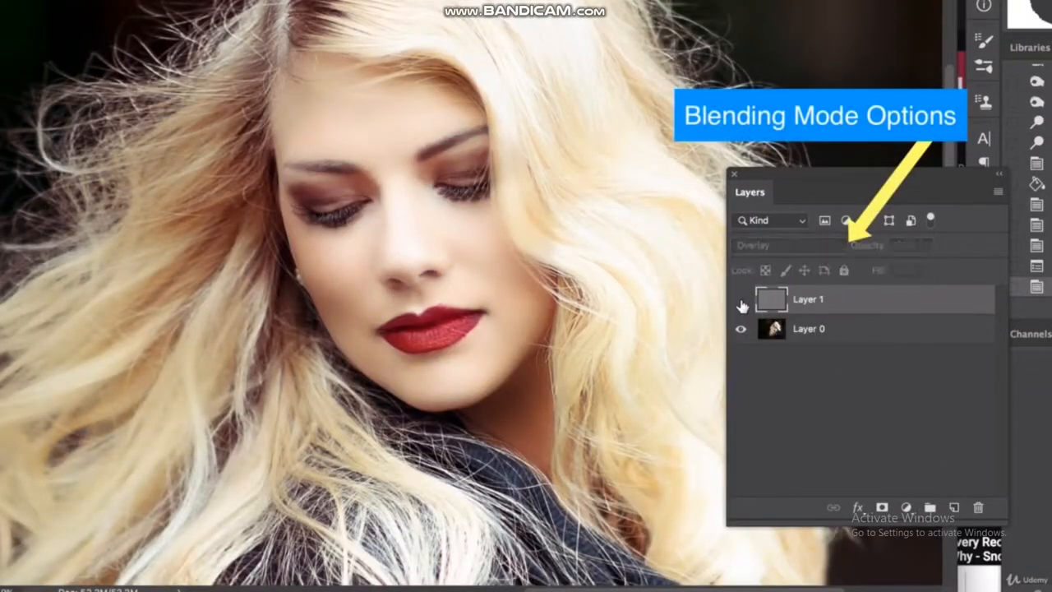
{"action": "left_click", "coordinate": [742, 306]}
{"action": "left_click", "coordinate": [742, 305]}
{"action": "left_click", "coordinate": [743, 306]}
{"action": "left_click", "coordinate": [743, 305]}
{"action": "left_click", "coordinate": [743, 305]}
{"action": "left_click", "coordinate": [743, 306]}
{"action": "left_click", "coordinate": [742, 306]}
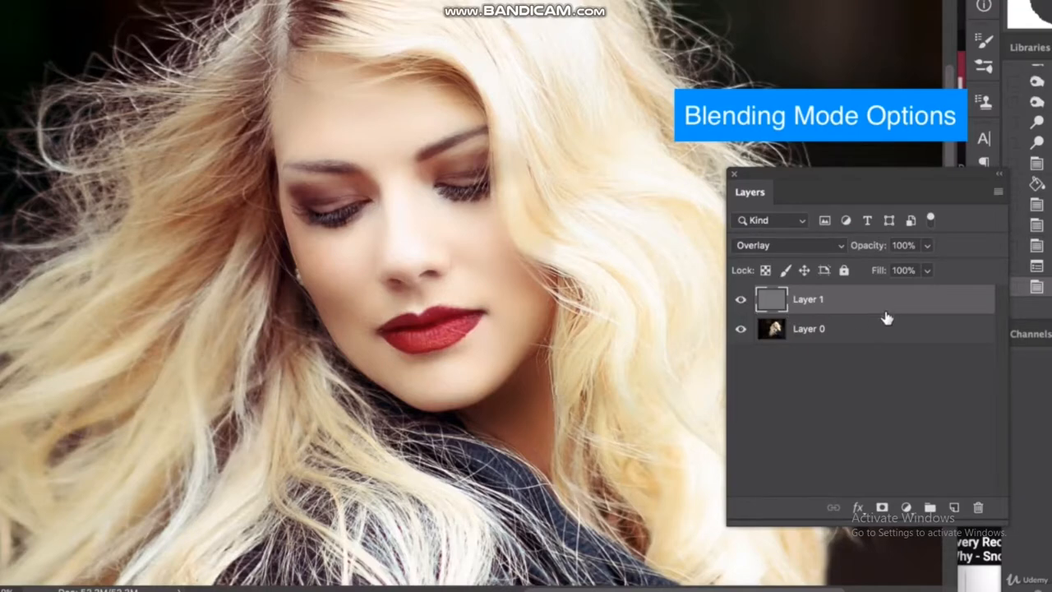
{"action": "left_click", "coordinate": [881, 332]}
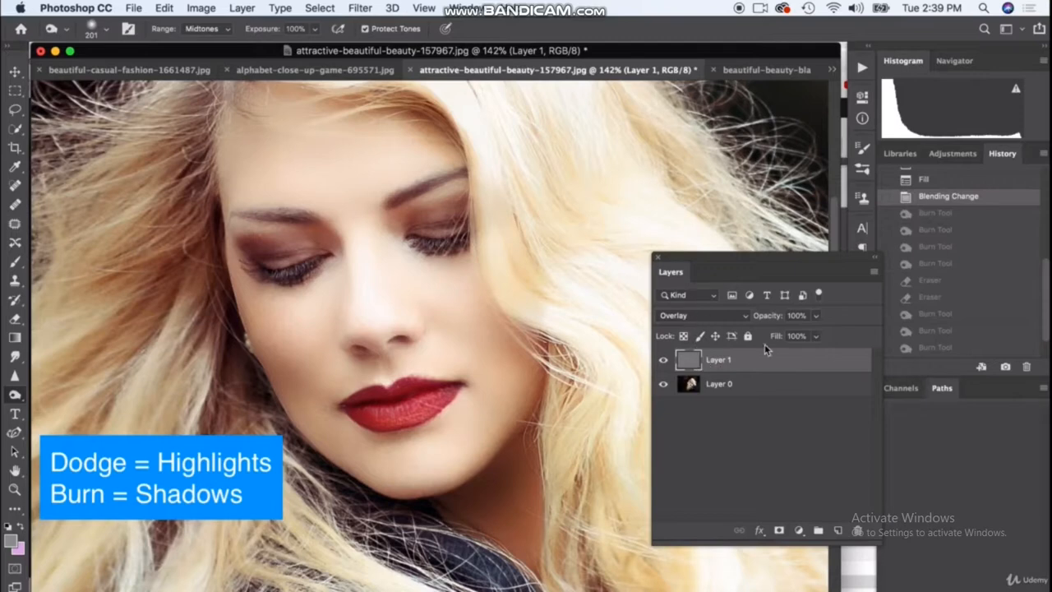
- Darken both eyelids and the lips on the gray layer with the Burn tool at Midtones and 100% exposure, undoing the stray stroke below the lips
{"action": "left_click", "coordinate": [15, 394]}
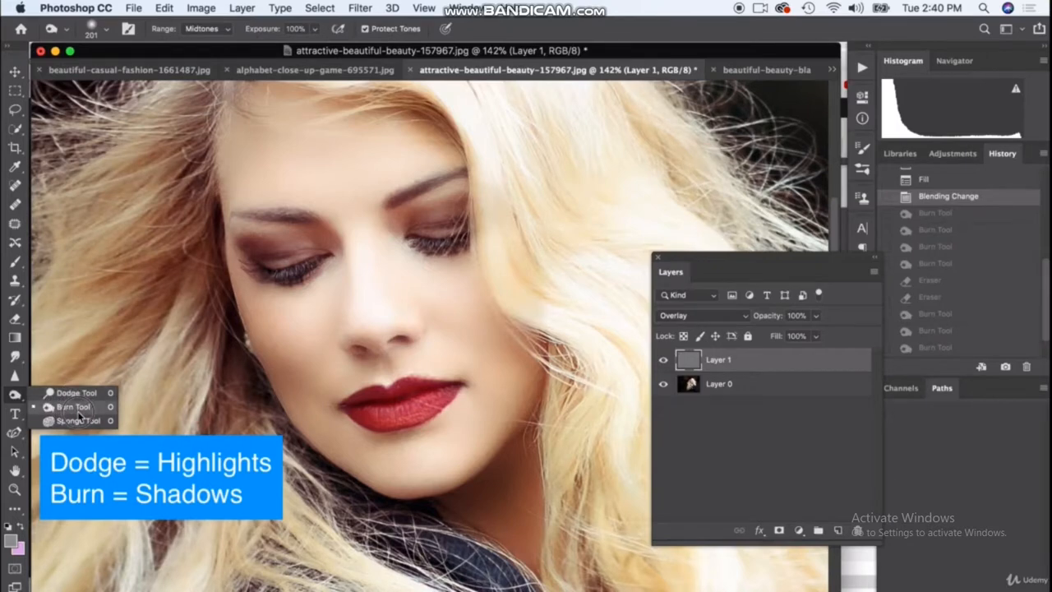
{"action": "left_click", "coordinate": [69, 408]}
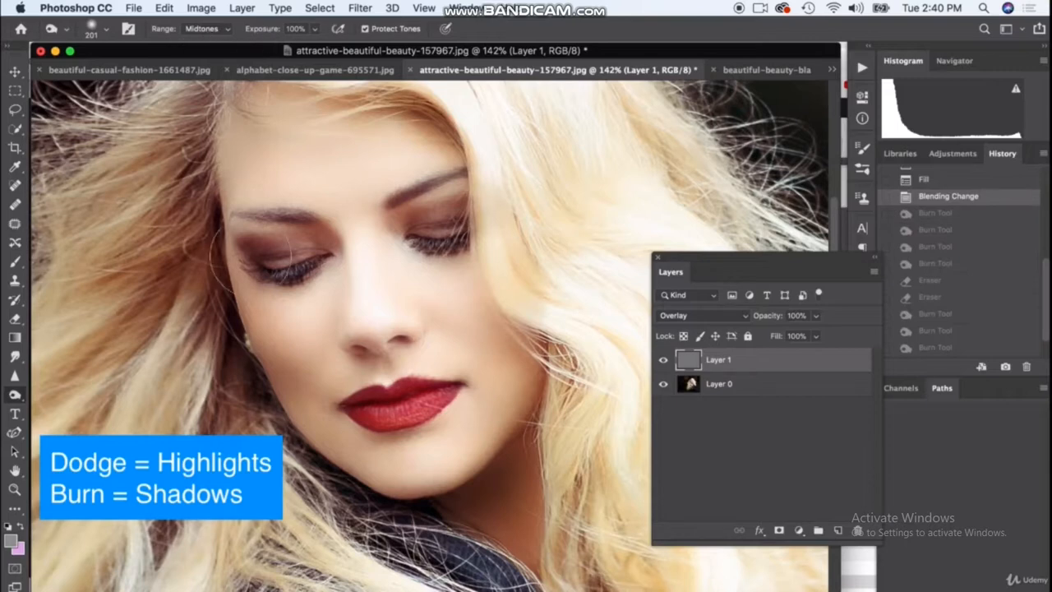
{"action": "left_click", "coordinate": [259, 250]}
{"action": "left_click", "coordinate": [445, 217]}
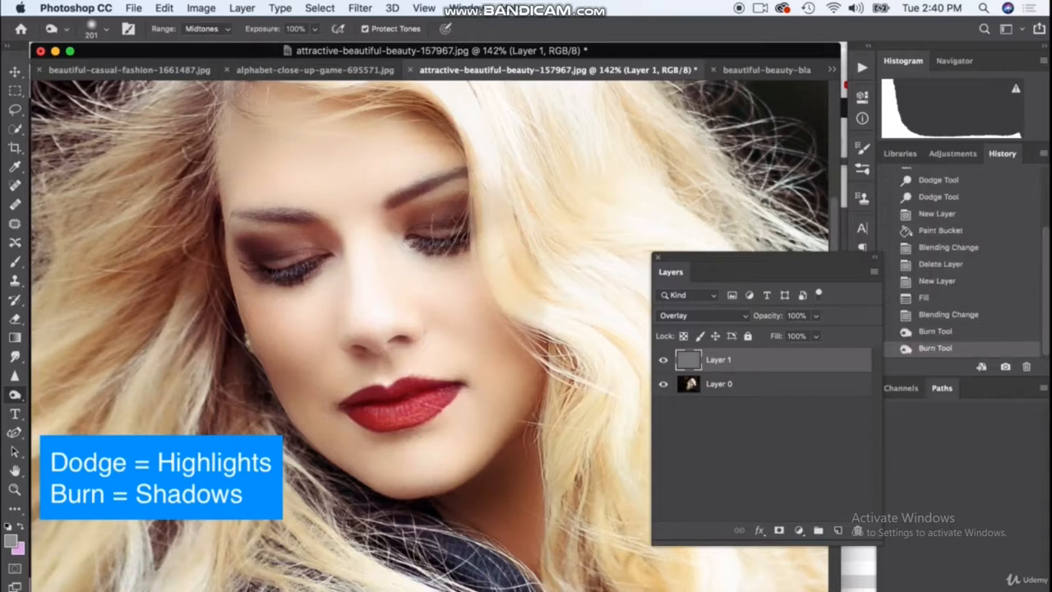
{"action": "left_click", "coordinate": [402, 408]}
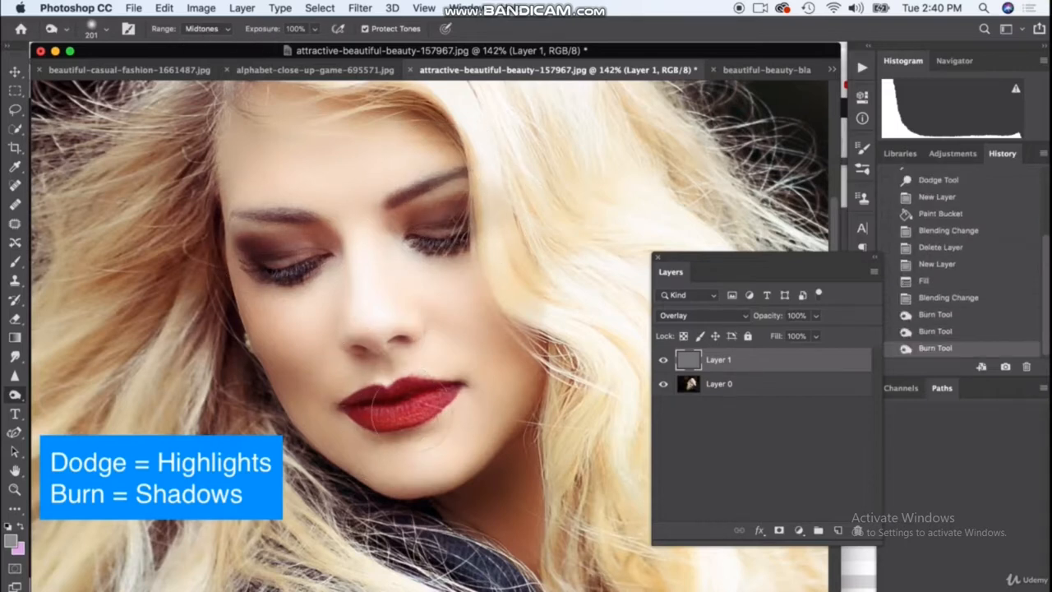
{"action": "left_click", "coordinate": [357, 413]}
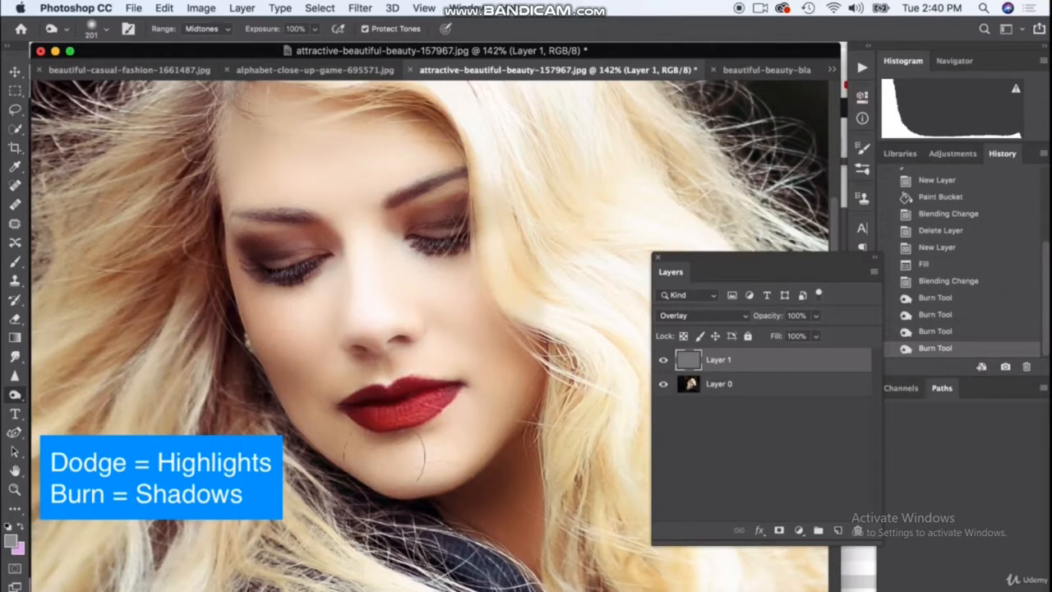
{"action": "left_click", "coordinate": [368, 430]}
{"action": "key", "text": "super+z"}
- Reduce the Burn brush to 92 px and darken the tip of the nose and the right eyebrow, undoing the trial strokes on cheek and left eyebrow
{"action": "left_click", "coordinate": [92, 29]}
{"action": "left_click_drag", "start_coordinate": [149, 76], "coordinate": [125, 76]}
{"action": "left_click_drag", "start_coordinate": [277, 373], "coordinate": [287, 411]}
{"action": "key", "text": "super+z"}
{"action": "left_click", "coordinate": [374, 337]}
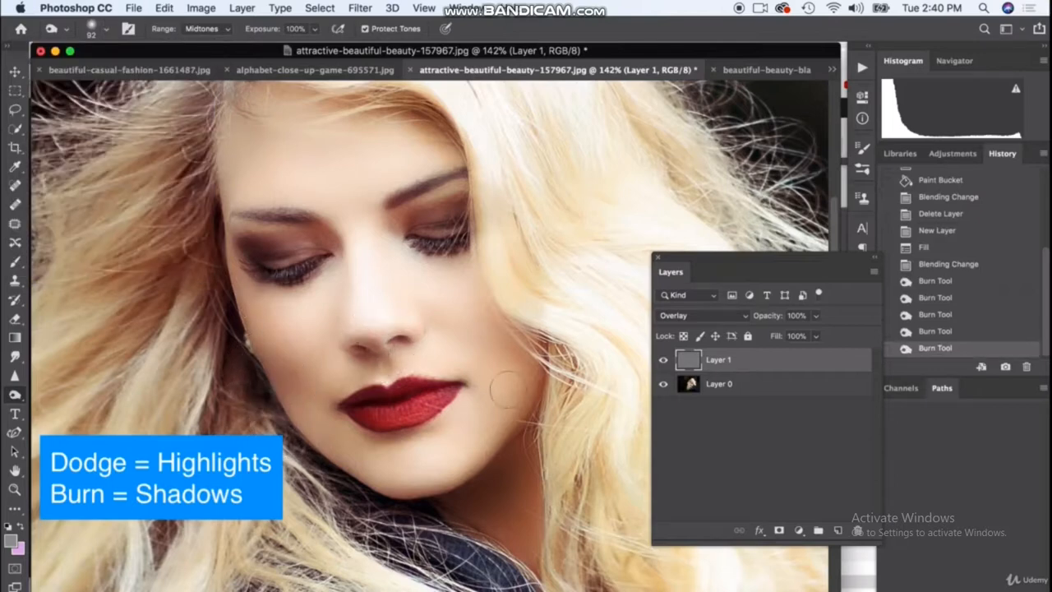
{"action": "left_click", "coordinate": [453, 177]}
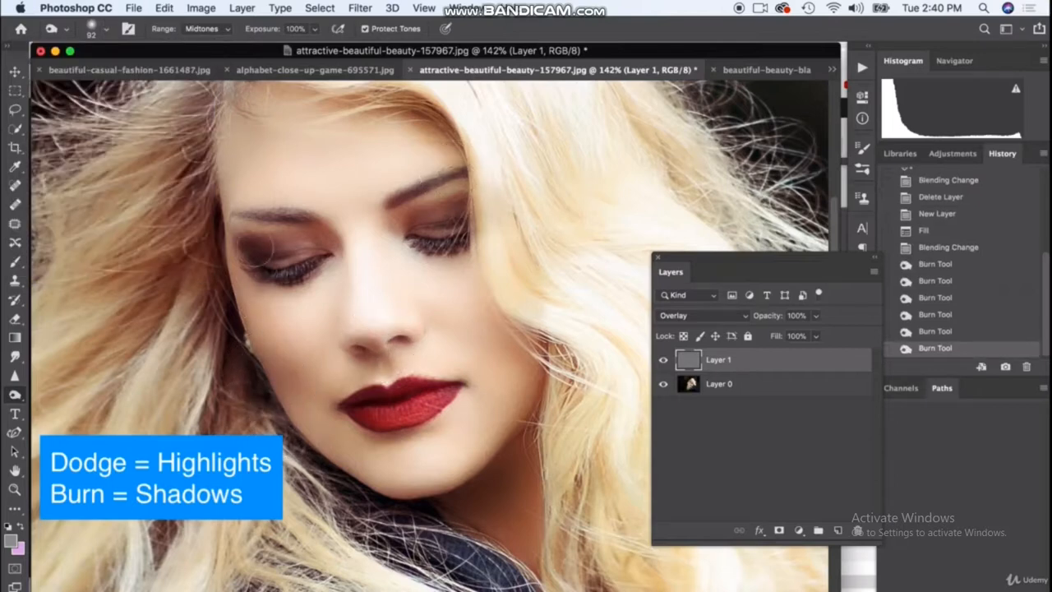
{"action": "left_click_drag", "start_coordinate": [283, 215], "coordinate": [239, 220]}
{"action": "key", "text": "super+z"}
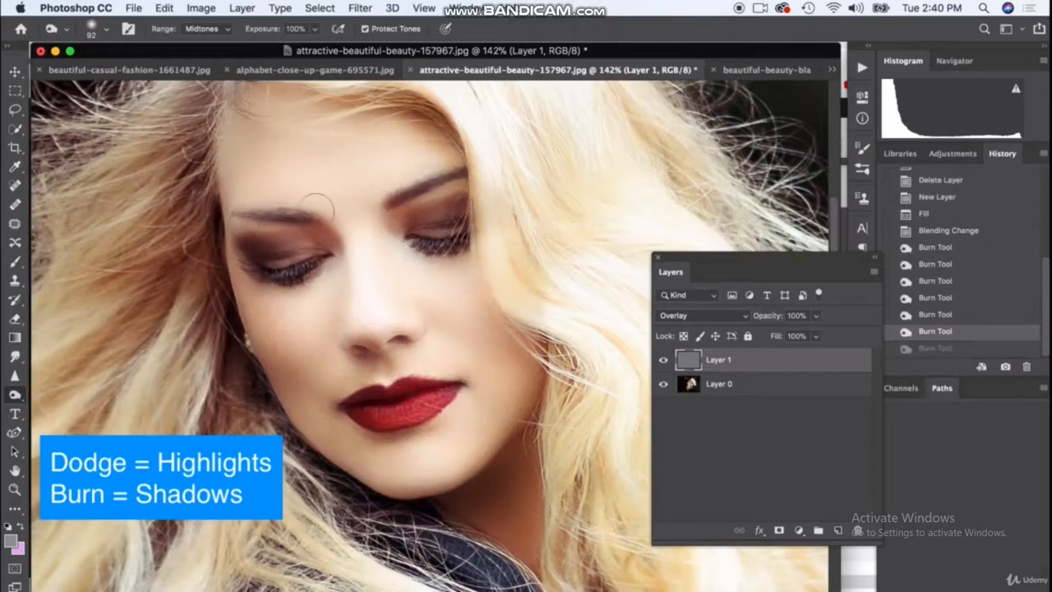
- Darken the eyebrows with the Burn tool at 43% exposure and a 54 px brush
{"action": "scroll", "coordinate": [415, 313], "scroll_direction": "up", "scroll_amount": 6}
{"action": "scroll", "coordinate": [416, 312], "scroll_direction": "left", "scroll_amount": 3}
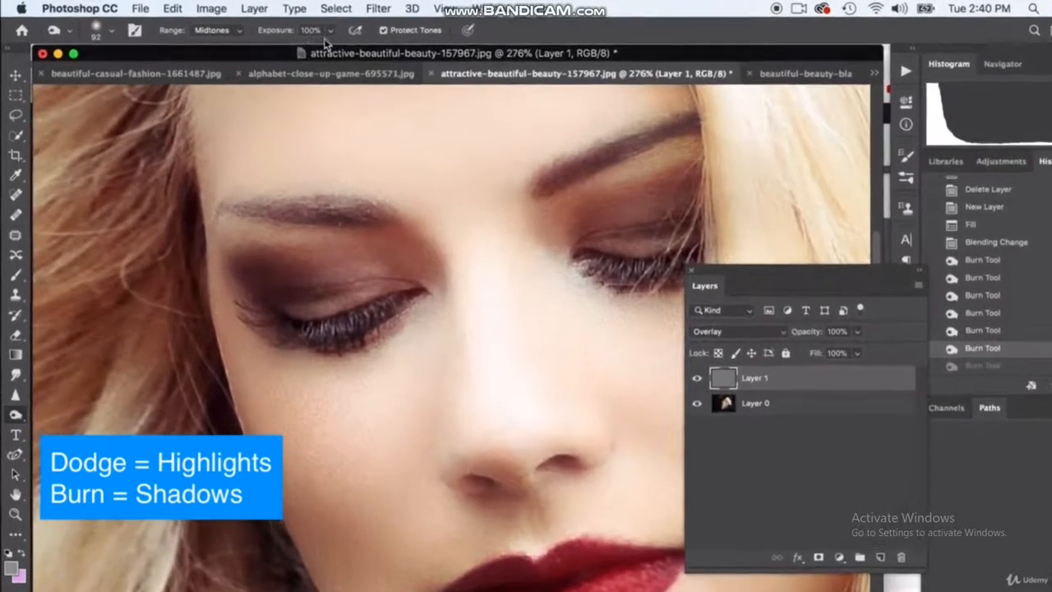
{"action": "left_click", "coordinate": [315, 29]}
{"action": "left_click", "coordinate": [278, 47]}
{"action": "left_click", "coordinate": [175, 48]}
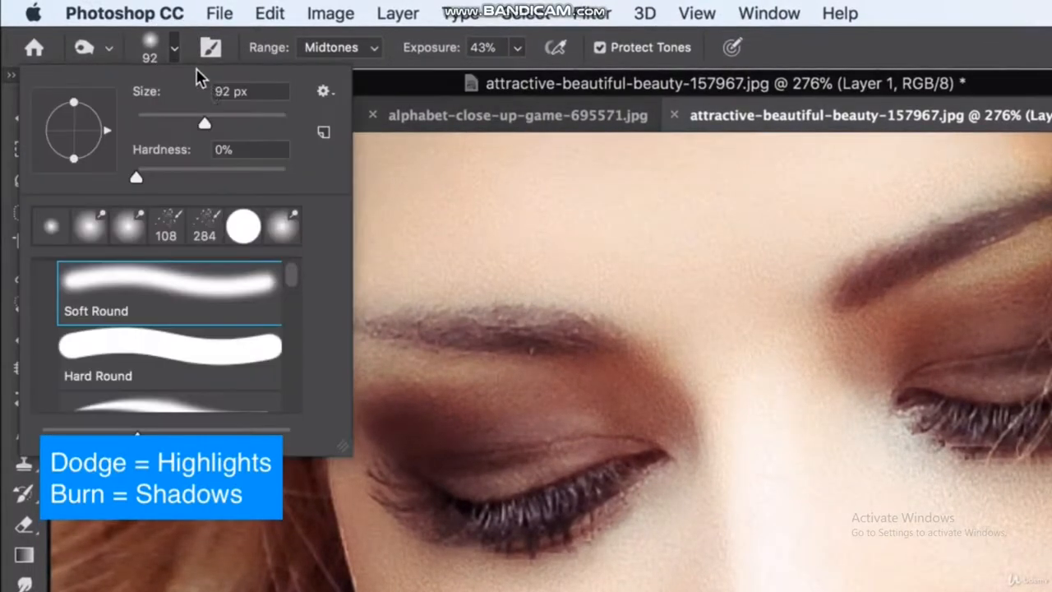
{"action": "left_click", "coordinate": [181, 123]}
{"action": "left_click", "coordinate": [564, 329]}
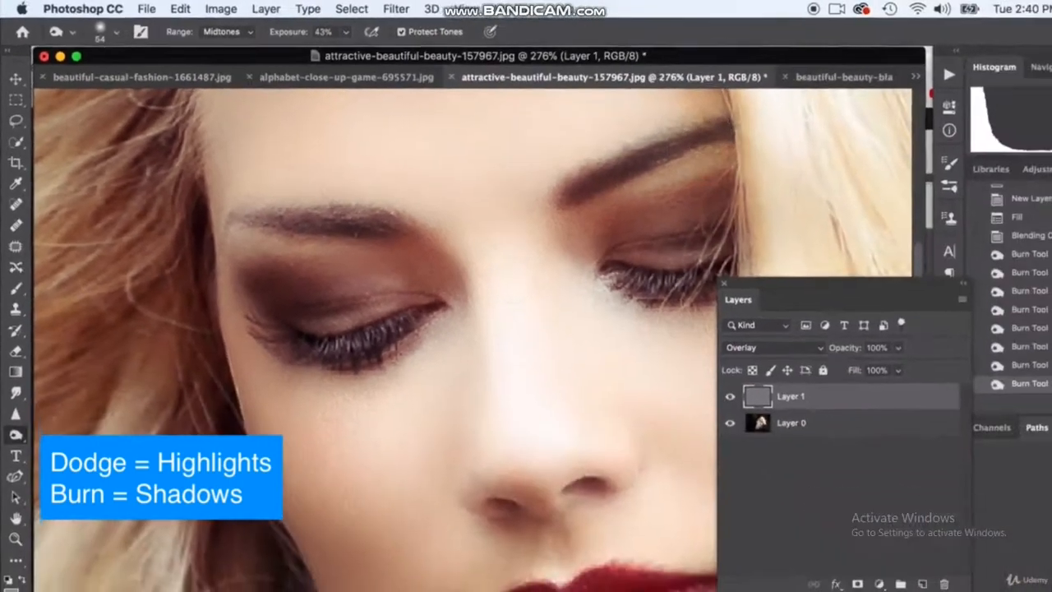
- Darken the side of the nose and the area around the nostril with the Burn tool, undoing the unwanted strokes
{"action": "scroll", "coordinate": [838, 487], "scroll_direction": "down", "scroll_amount": 5}
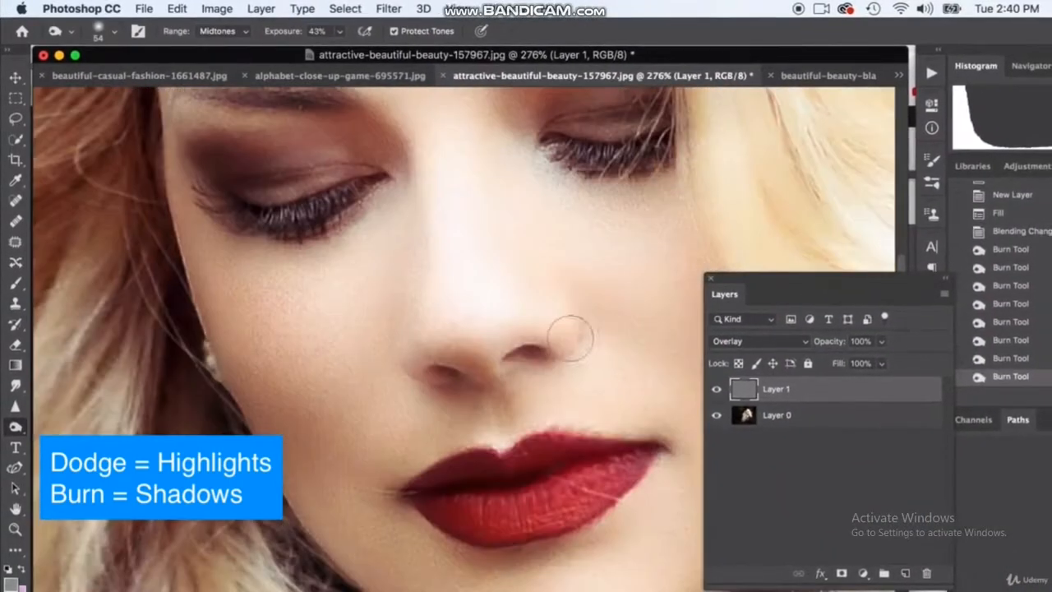
{"action": "left_click", "coordinate": [411, 221]}
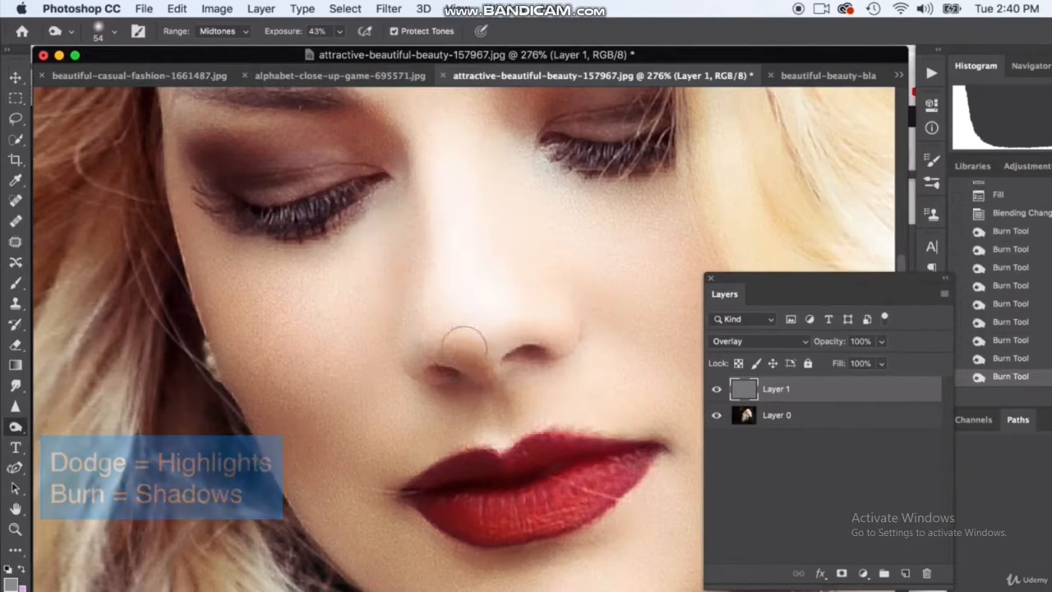
{"action": "mouse_move", "coordinate": [444, 345]}
{"action": "left_mouse_down"}
{"action": "mouse_move", "coordinate": [469, 366]}
{"action": "mouse_move", "coordinate": [459, 366]}
{"action": "left_mouse_up"}
{"action": "key", "text": "super+z"}
{"action": "key", "text": "super+z"}
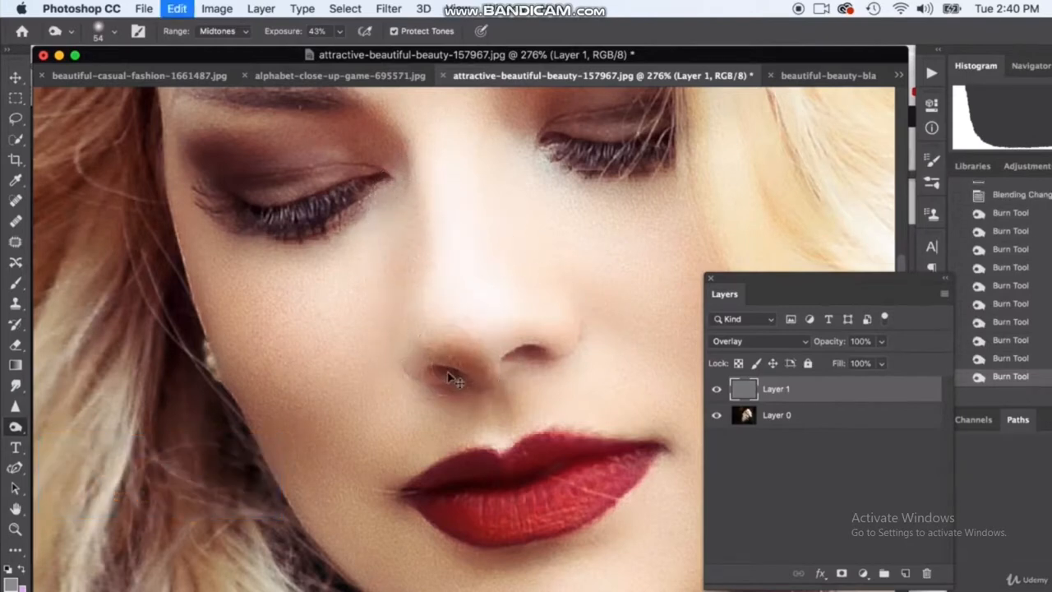
{"action": "left_click", "coordinate": [473, 378]}
{"action": "mouse_move", "coordinate": [571, 313]}
{"action": "left_mouse_down"}
{"action": "mouse_move", "coordinate": [533, 272]}
{"action": "mouse_move", "coordinate": [533, 253]}
{"action": "left_mouse_up"}
{"action": "key", "text": "super+z"}
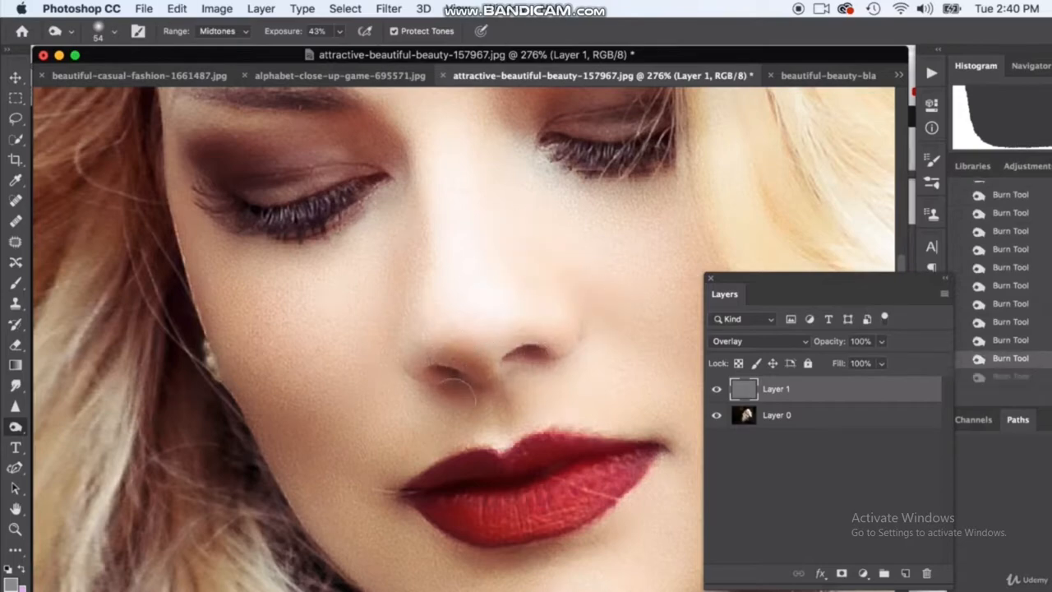
- Darken the shadow on the neck below the jawline with the Burn tool at Midtones and 43% exposure
{"action": "scroll", "coordinate": [462, 401], "scroll_direction": "down", "scroll_amount": 4}
{"action": "scroll", "coordinate": [462, 401], "scroll_direction": "right", "scroll_amount": 2}
{"action": "scroll", "coordinate": [499, 436], "scroll_direction": "right", "scroll_amount": 5}
{"action": "scroll", "coordinate": [499, 436], "scroll_direction": "down", "scroll_amount": 1}
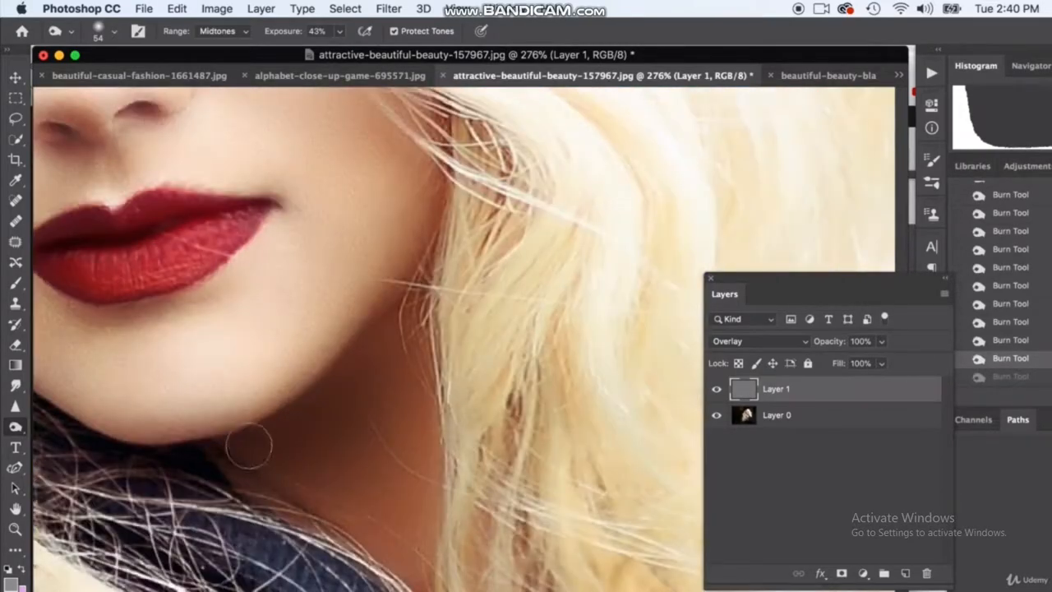
{"action": "left_click_drag", "start_coordinate": [352, 341], "coordinate": [387, 370]}
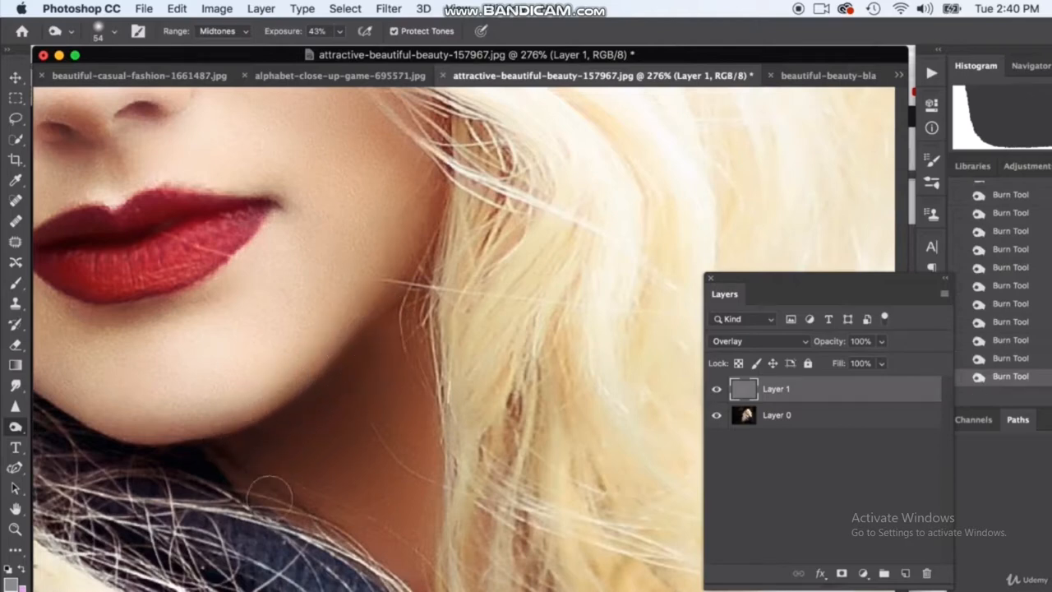
- Burn another stroke around the mouth, comparing the result by undoing and redoing it
{"action": "scroll", "coordinate": [438, 474], "scroll_direction": "up", "scroll_amount": 5}
{"action": "scroll", "coordinate": [438, 474], "scroll_direction": "left", "scroll_amount": 8}
{"action": "mouse_move", "coordinate": [440, 472]}
{"action": "left_mouse_down"}
{"action": "mouse_move", "coordinate": [464, 481]}
{"action": "mouse_move", "coordinate": [457, 447]}
{"action": "mouse_move", "coordinate": [526, 421]}
{"action": "left_mouse_up"}
{"action": "scroll", "coordinate": [593, 326], "scroll_direction": "up", "scroll_amount": 2}
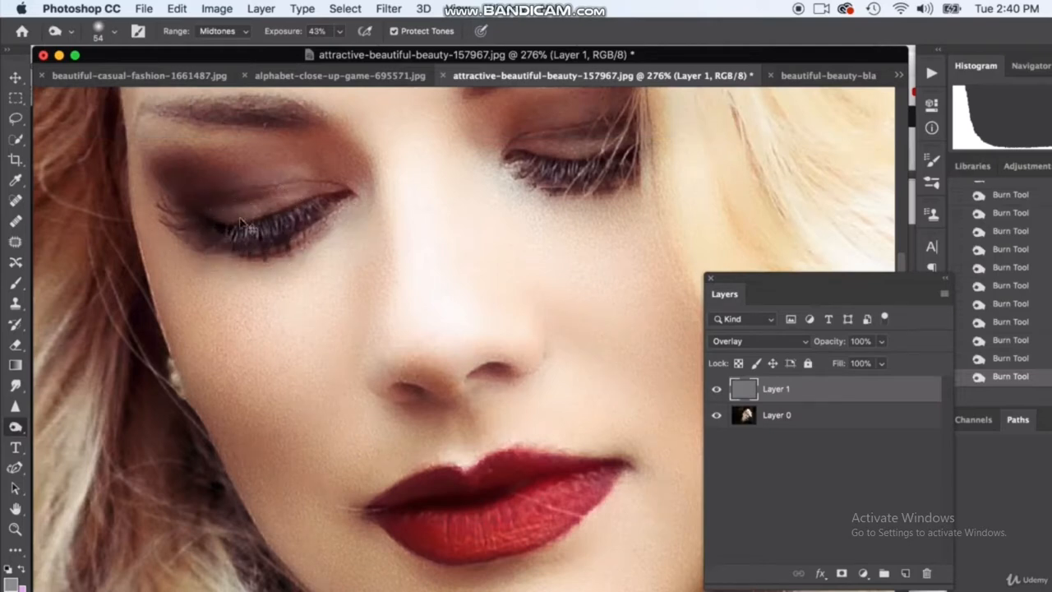
{"action": "key", "text": "super+z"}
{"action": "key", "text": "super+shift+z"}
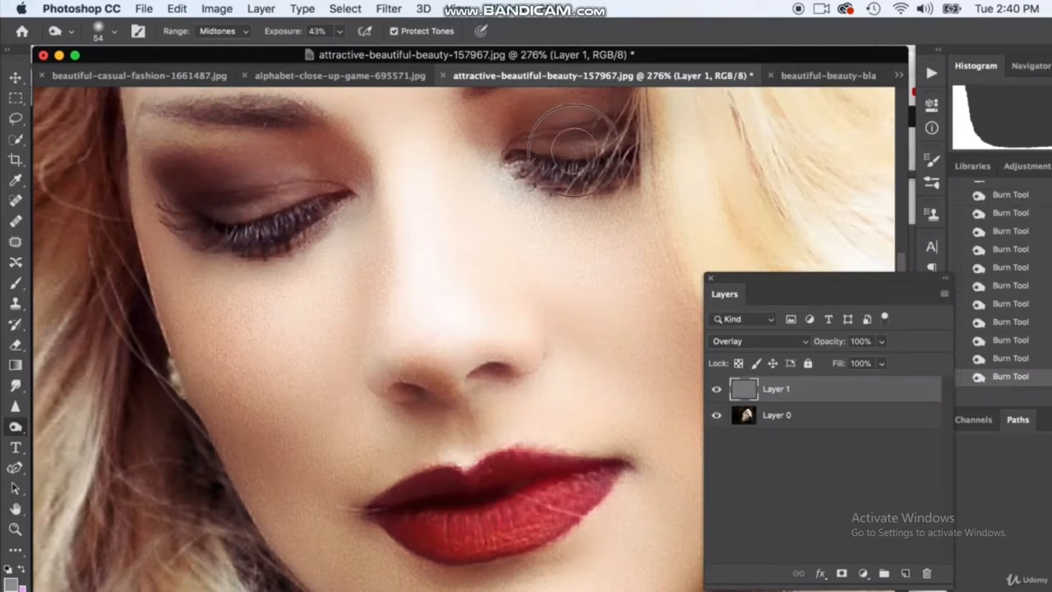
{"action": "scroll", "coordinate": [546, 361], "scroll_direction": "down", "scroll_amount": 2}
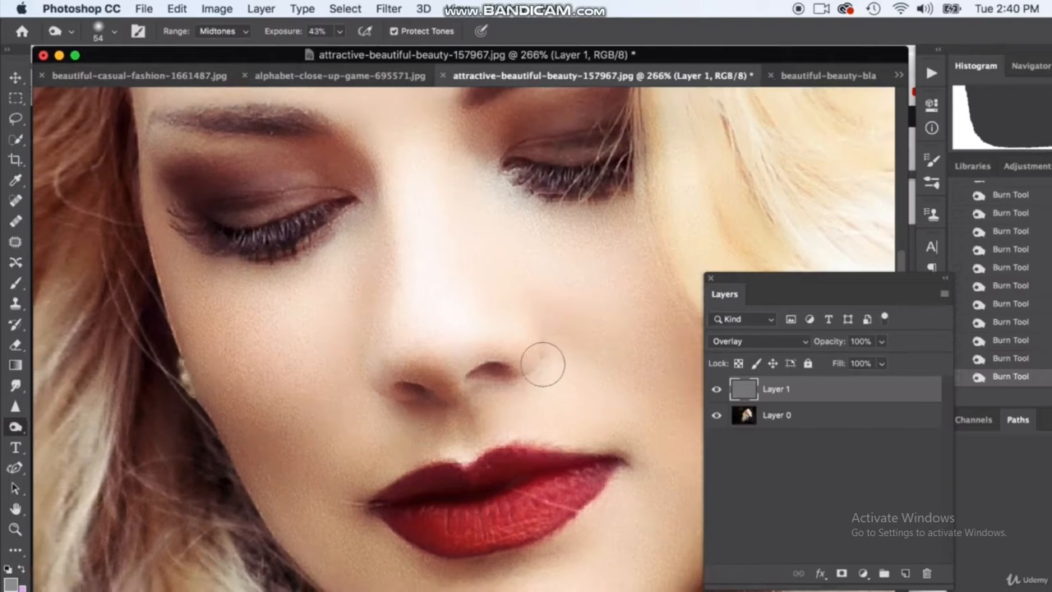
{"action": "scroll", "coordinate": [527, 355], "scroll_direction": "down", "scroll_amount": 4}
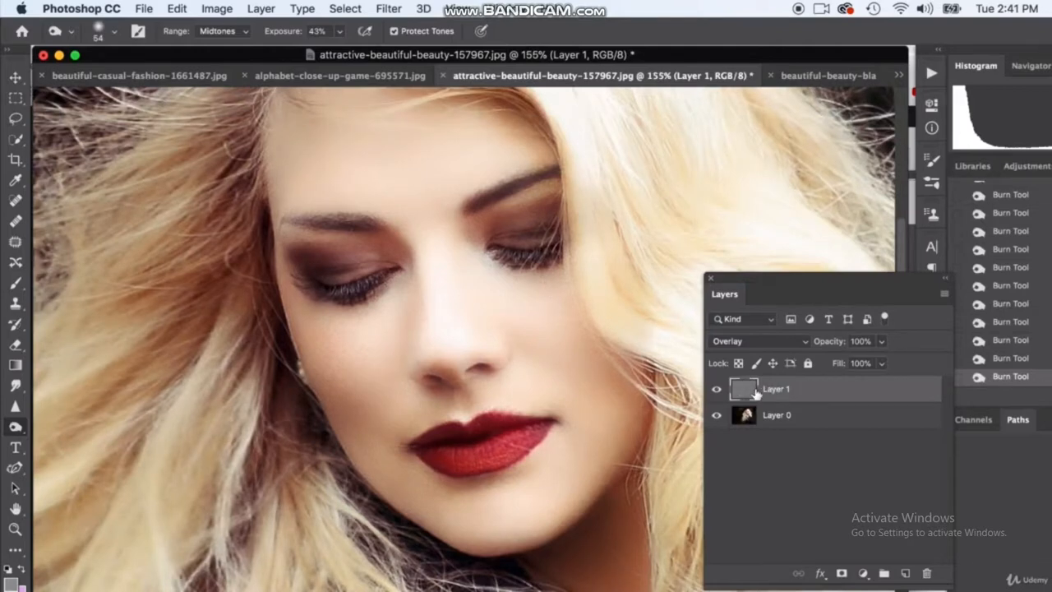
- Preview the retouch by hiding and showing the gray layer and varying its opacity, leaving it at 100%
{"action": "left_click", "coordinate": [719, 392]}
{"action": "left_click", "coordinate": [787, 416]}
{"action": "left_click", "coordinate": [782, 392]}
{"action": "left_click", "coordinate": [717, 392]}
{"action": "left_click", "coordinate": [880, 342]}
{"action": "left_click_drag", "start_coordinate": [851, 364], "coordinate": [897, 366]}
{"action": "left_click", "coordinate": [867, 487]}
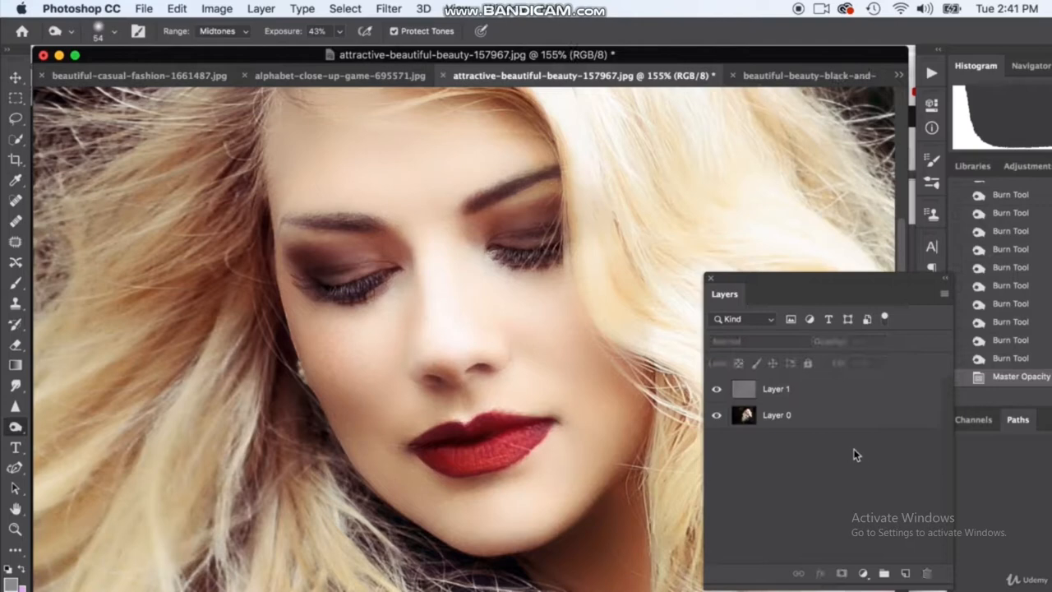
{"action": "left_click", "coordinate": [717, 391]}
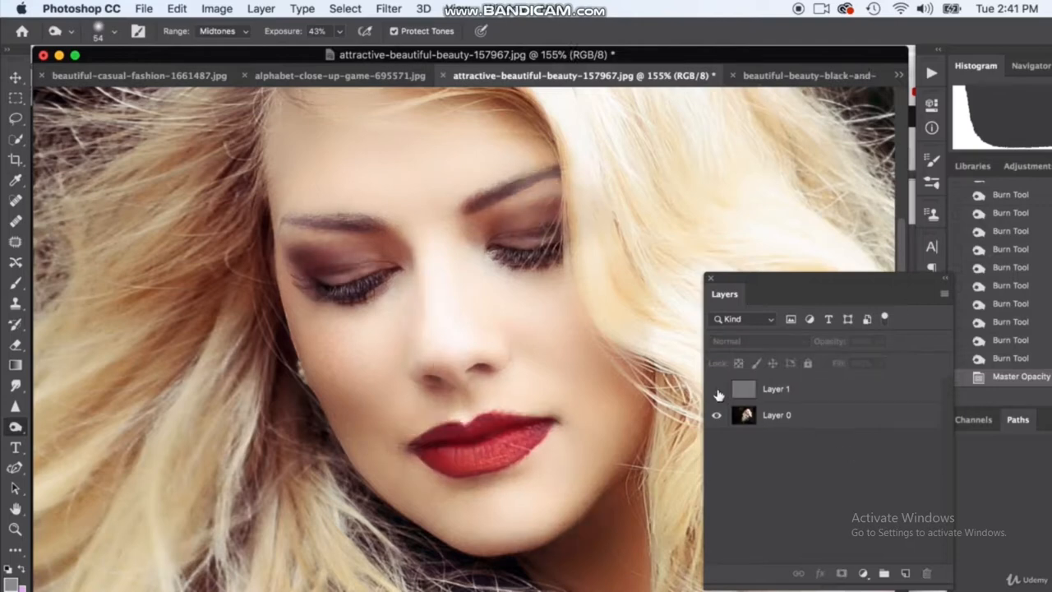
{"action": "left_click", "coordinate": [717, 391]}
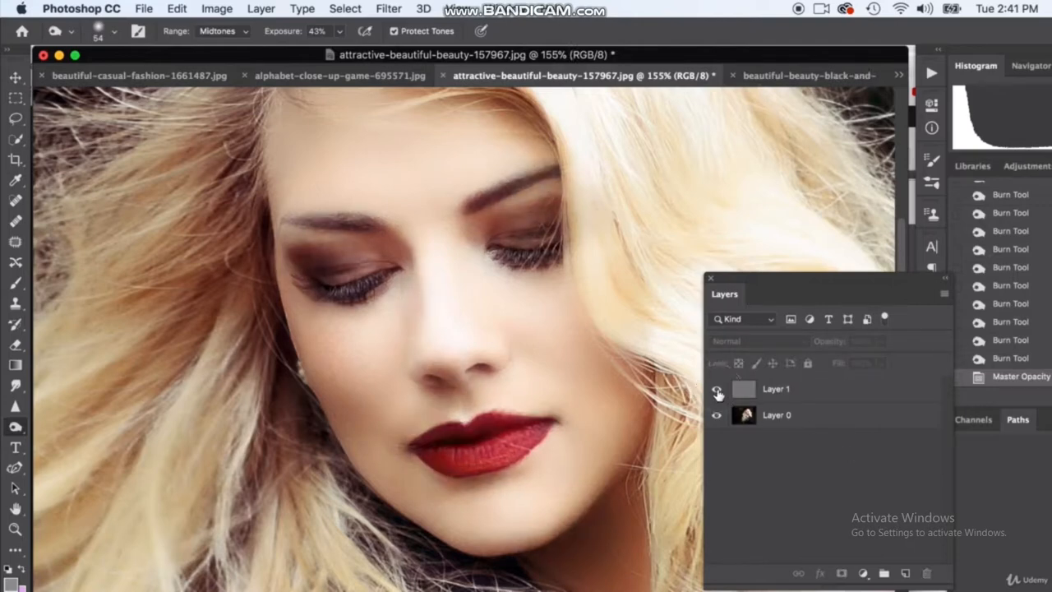
- Brighten the forehead and lips on the gray layer with the Dodge tool at Midtones, 53% exposure and 140 px
{"action": "left_click_drag", "start_coordinate": [18, 434], "coordinate": [74, 442]}
{"action": "left_click", "coordinate": [795, 393]}
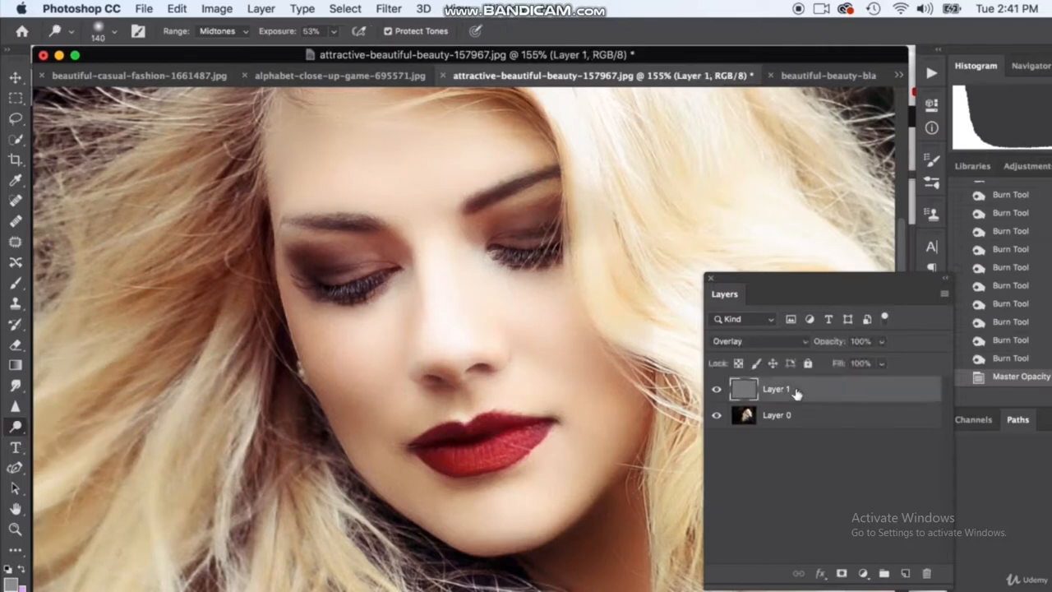
{"action": "scroll", "coordinate": [422, 282], "scroll_direction": "up", "scroll_amount": 2}
{"action": "left_click_drag", "start_coordinate": [402, 182], "coordinate": [400, 164]}
{"action": "left_click", "coordinate": [511, 443]}
{"action": "left_click", "coordinate": [508, 443]}
{"action": "left_click", "coordinate": [508, 443]}
{"action": "left_click", "coordinate": [503, 442]}
{"action": "left_click", "coordinate": [485, 464]}
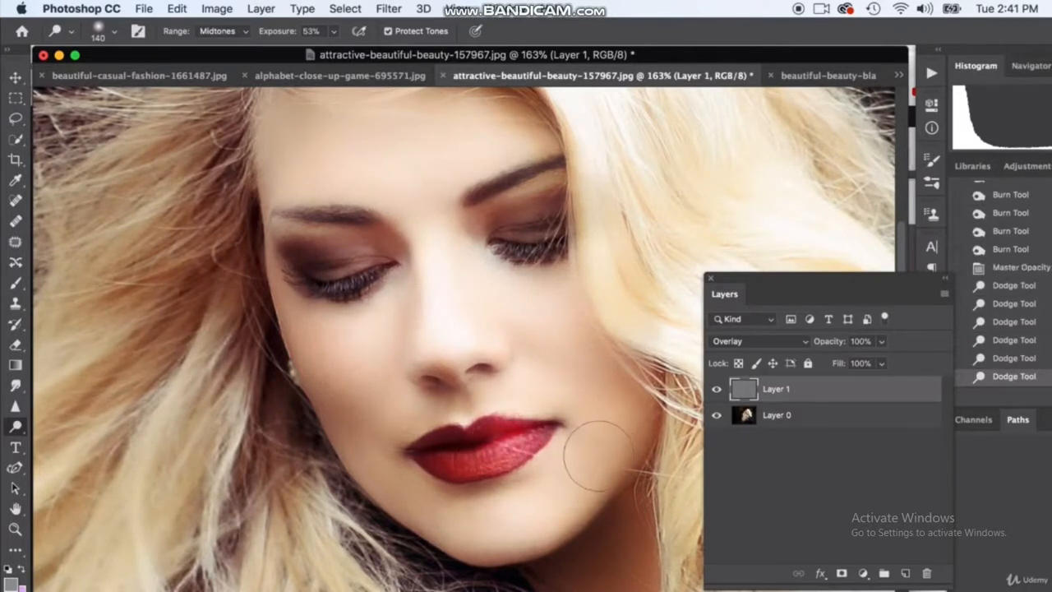
- Undo the last three dodge strokes and try dodging the lips in the Highlights range and the Shadows range
{"action": "key", "text": "super+z"}
{"action": "key", "text": "super+z"}
{"action": "key", "text": "super+z"}
{"action": "left_click", "coordinate": [223, 37]}
{"action": "left_click", "coordinate": [224, 41]}
{"action": "left_click", "coordinate": [520, 437]}
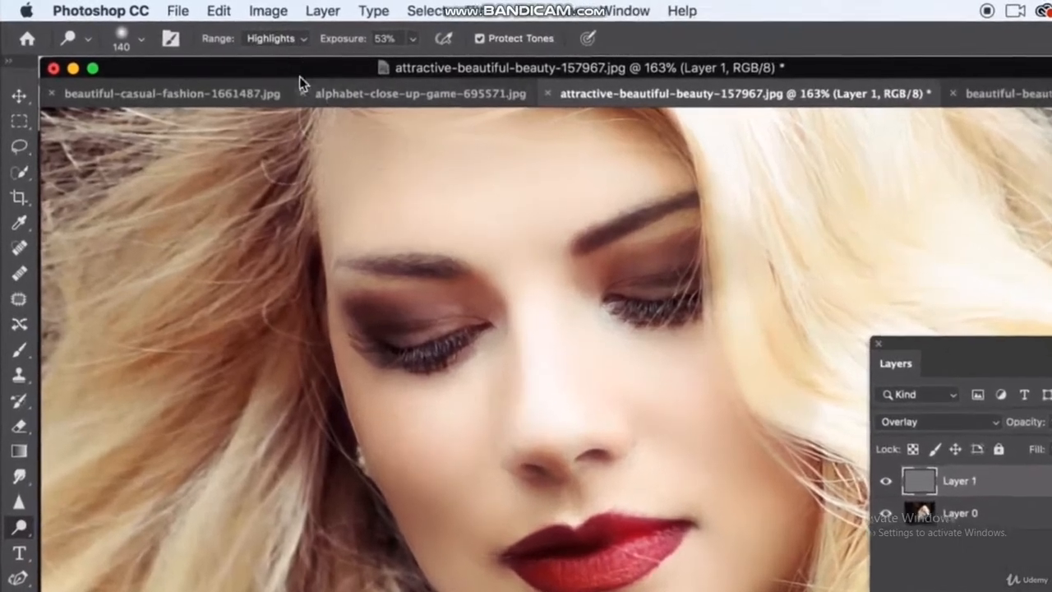
{"action": "left_click", "coordinate": [275, 38]}
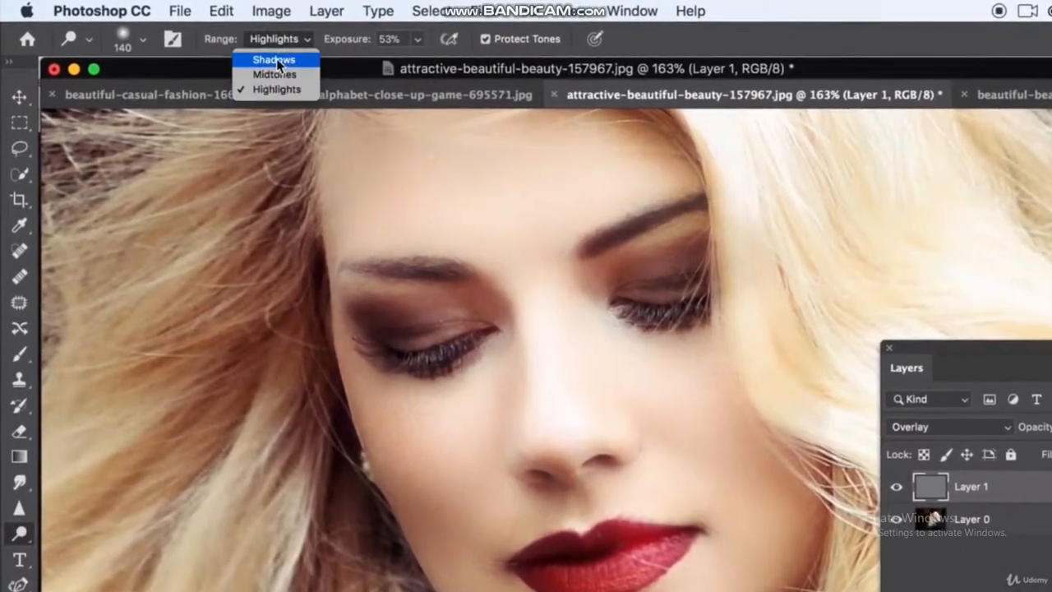
{"action": "left_click", "coordinate": [266, 58]}
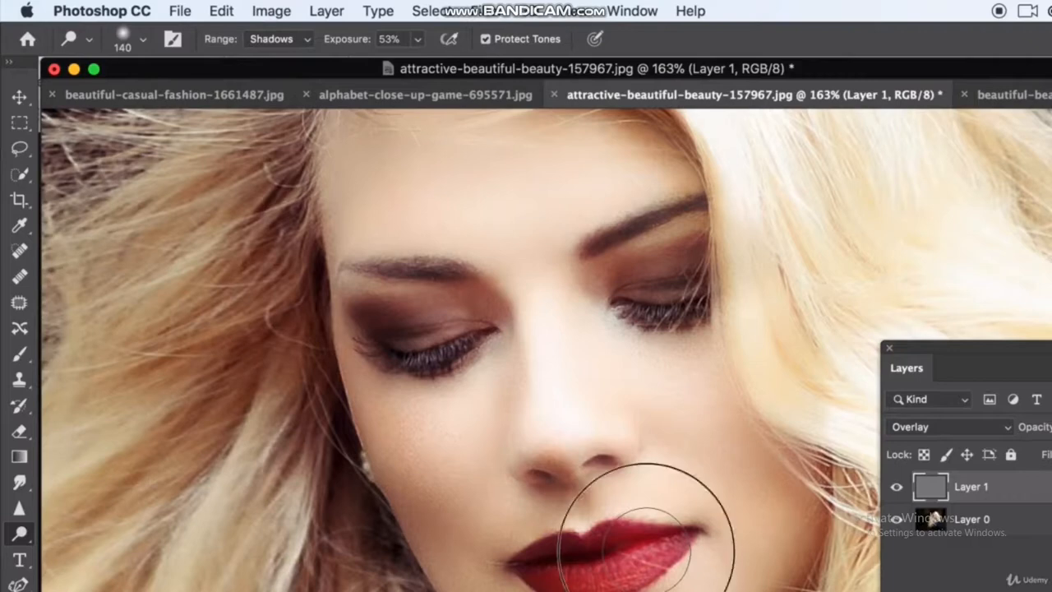
- Brighten the lips with the Dodge range at Midtones, and compare the portrait with the gray layer hidden and shown
{"action": "left_click", "coordinate": [278, 38]}
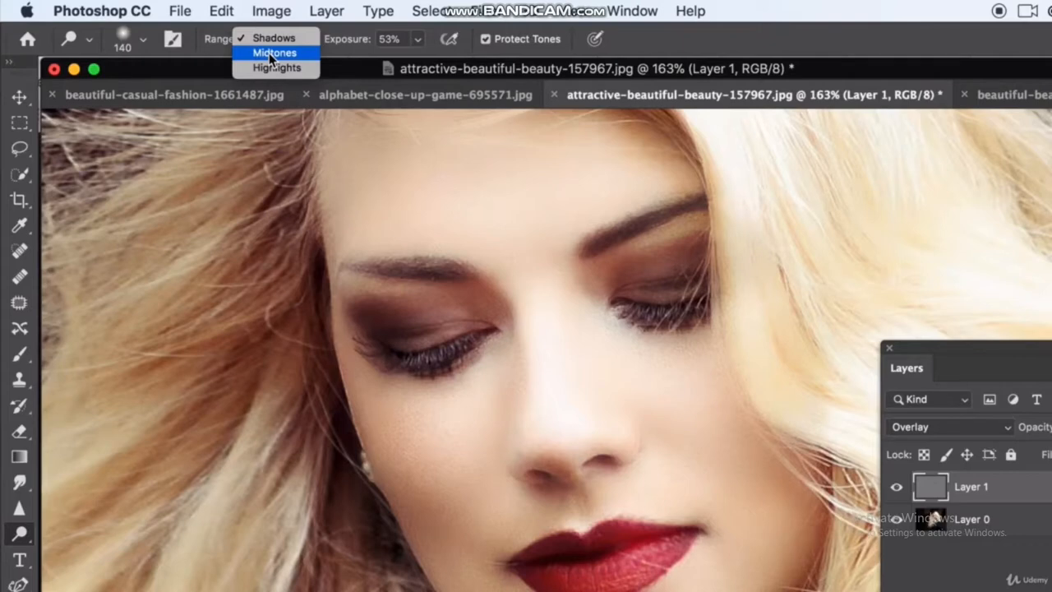
{"action": "left_click", "coordinate": [268, 53]}
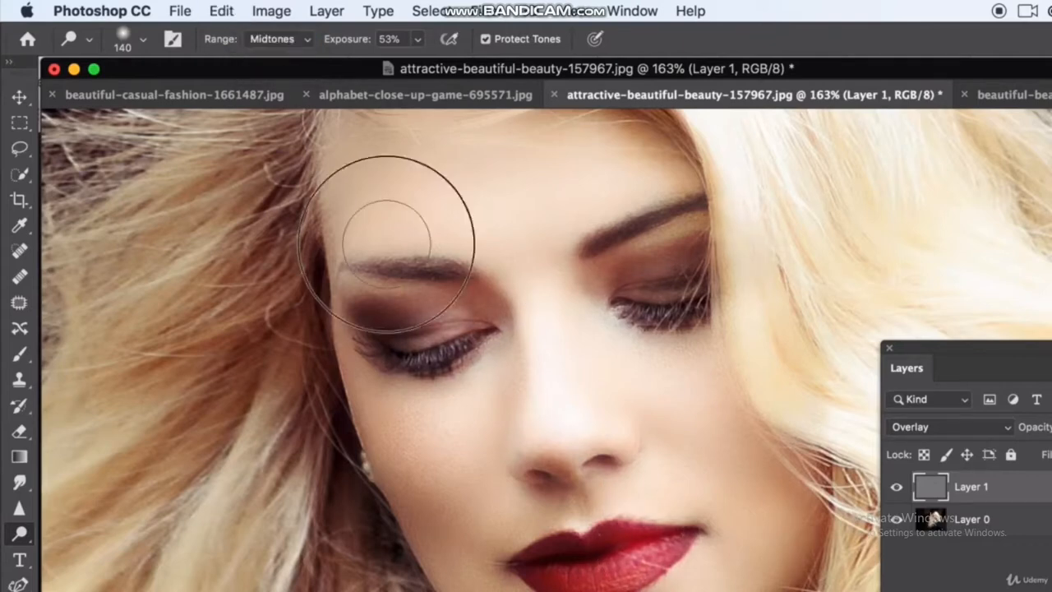
{"action": "scroll", "coordinate": [635, 495], "scroll_direction": "down", "scroll_amount": 5}
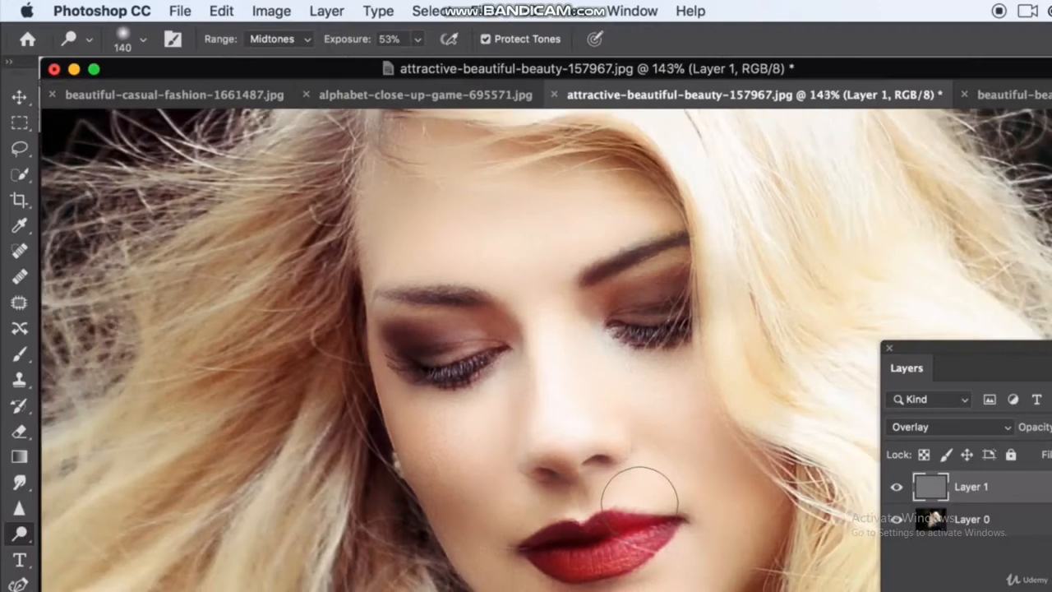
{"action": "scroll", "coordinate": [638, 507], "scroll_direction": "down", "scroll_amount": 4}
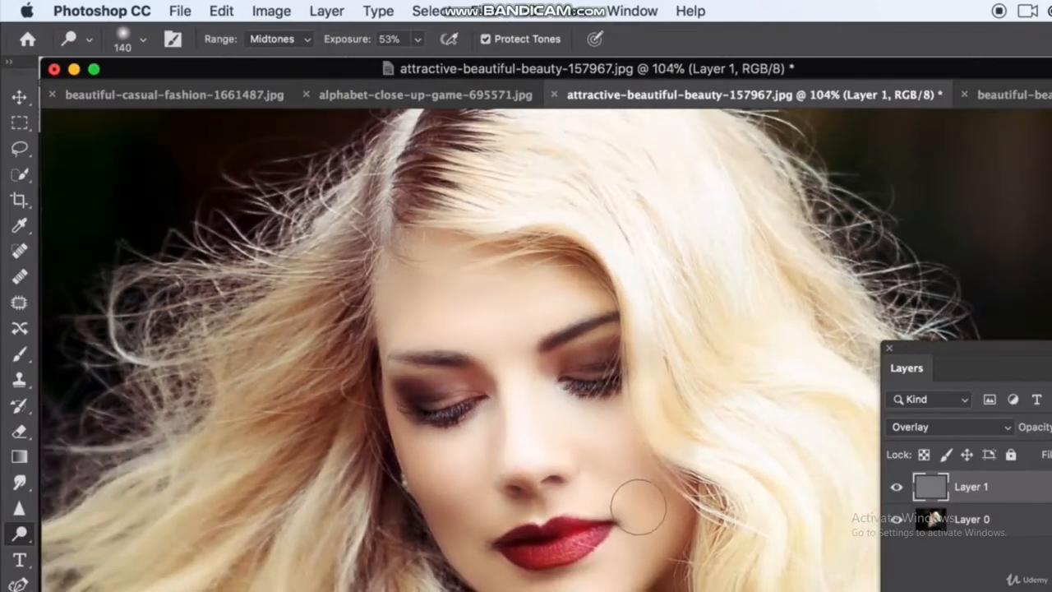
{"action": "left_click", "coordinate": [897, 487]}
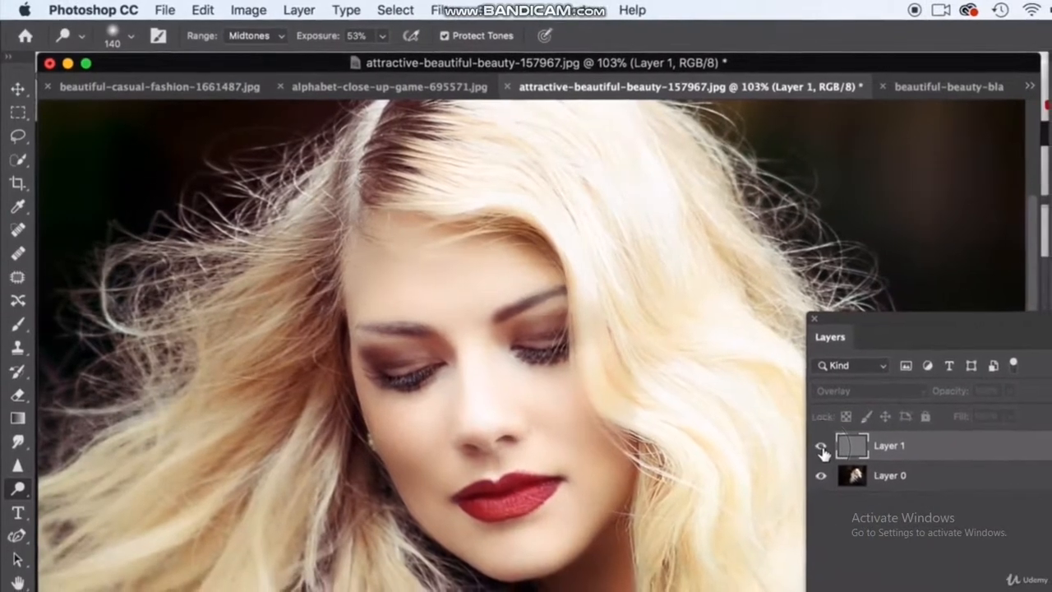
{"action": "left_click", "coordinate": [832, 455]}
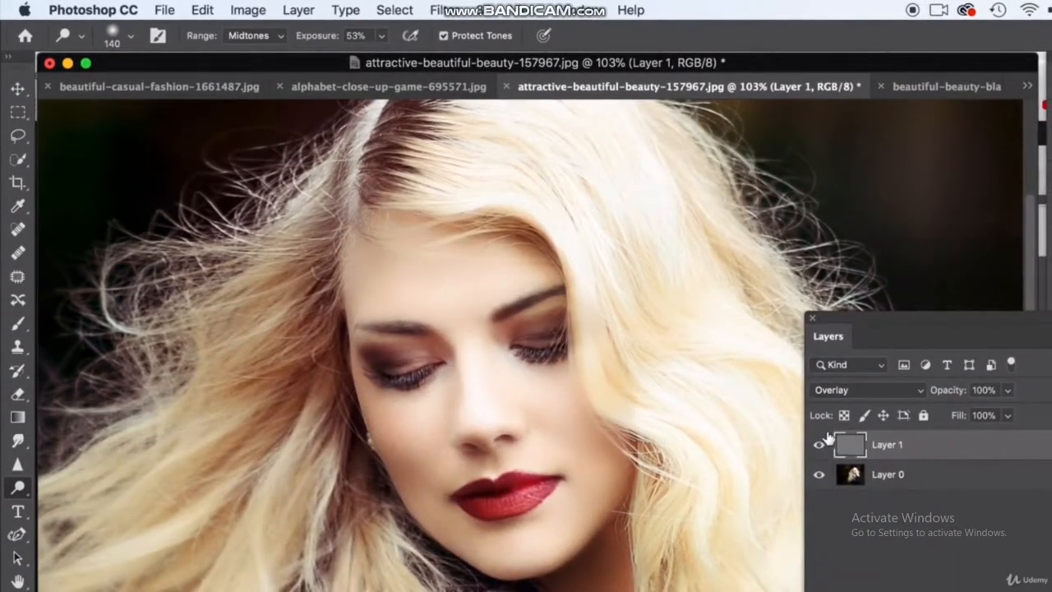
- Reduce the gray layer's opacity to 42% and compare the portrait with and without it
{"action": "left_click", "coordinate": [1009, 391]}
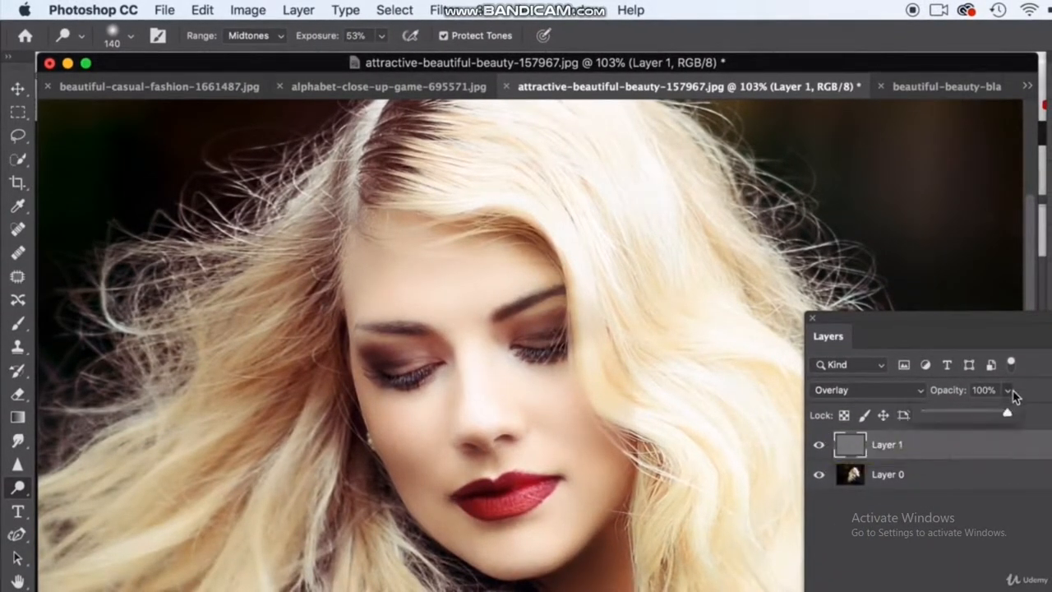
{"action": "left_click_drag", "start_coordinate": [968, 414], "coordinate": [958, 415]}
{"action": "left_click", "coordinate": [819, 446]}
{"action": "left_click", "coordinate": [820, 445]}
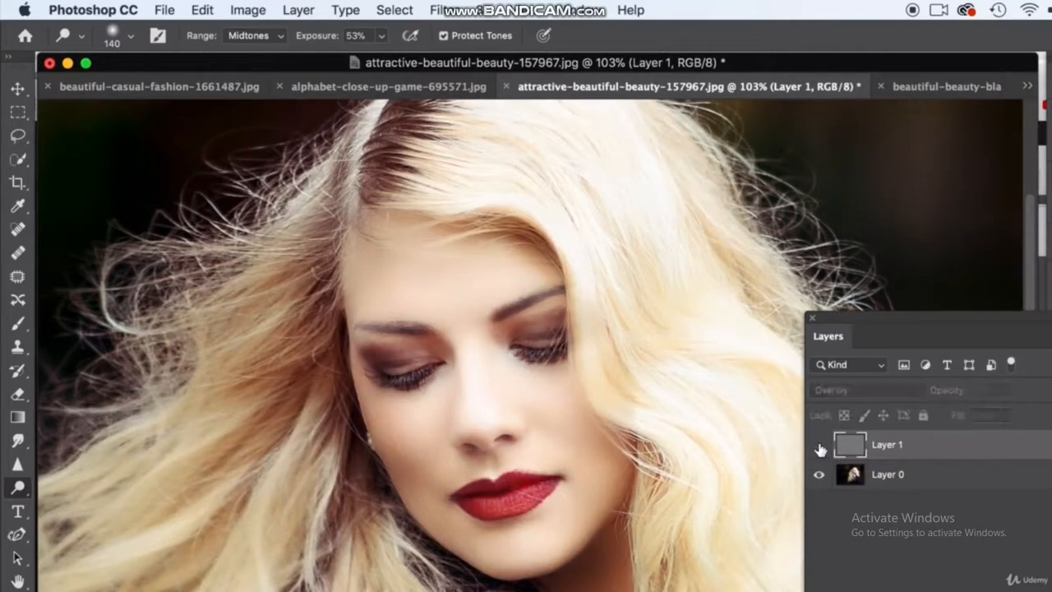
{"action": "scroll", "coordinate": [543, 405], "scroll_direction": "down", "scroll_amount": 1}
{"action": "scroll", "coordinate": [543, 405], "scroll_direction": "down", "scroll_amount": 3}
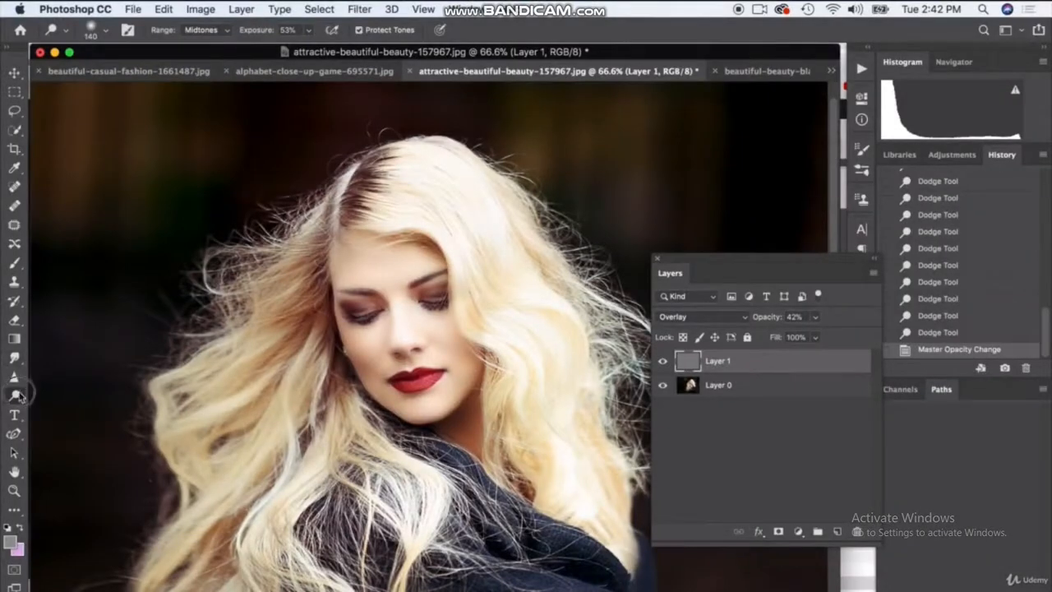
- Darken the hair on both sides of the face with the Burn tool at Midtones, 396 px and 58% exposure
{"action": "left_click", "coordinate": [19, 395]}
{"action": "left_click", "coordinate": [83, 408]}
{"action": "left_click", "coordinate": [104, 30]}
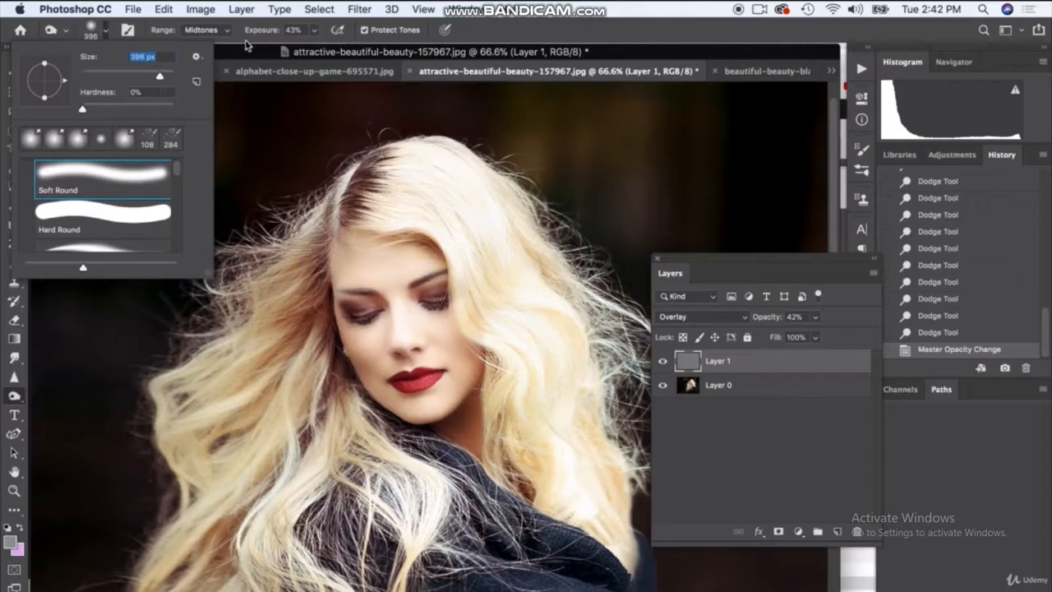
{"action": "left_click", "coordinate": [314, 31]}
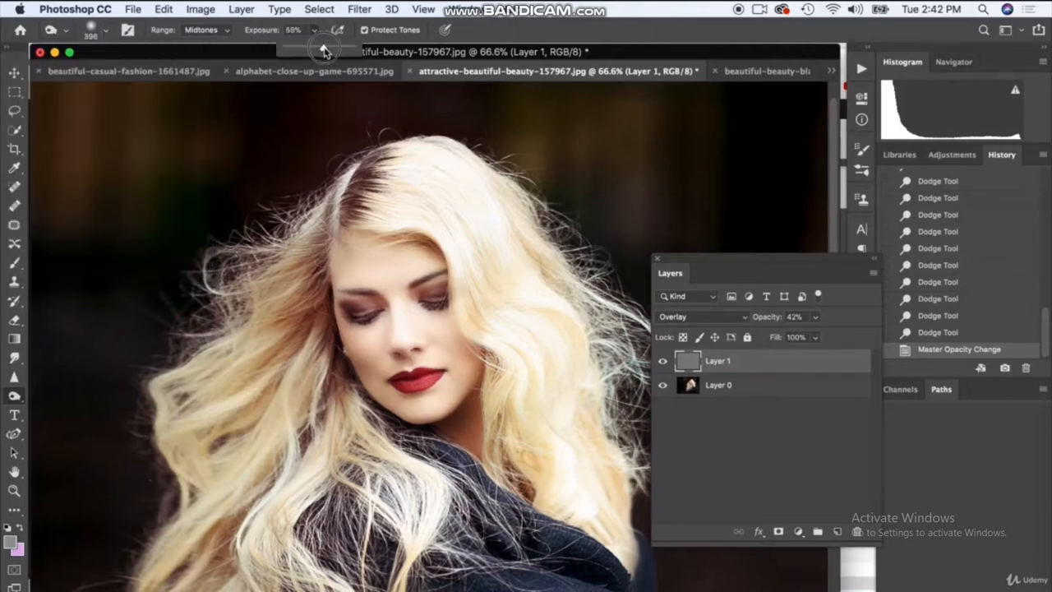
{"action": "left_click_drag", "start_coordinate": [417, 207], "coordinate": [362, 156]}
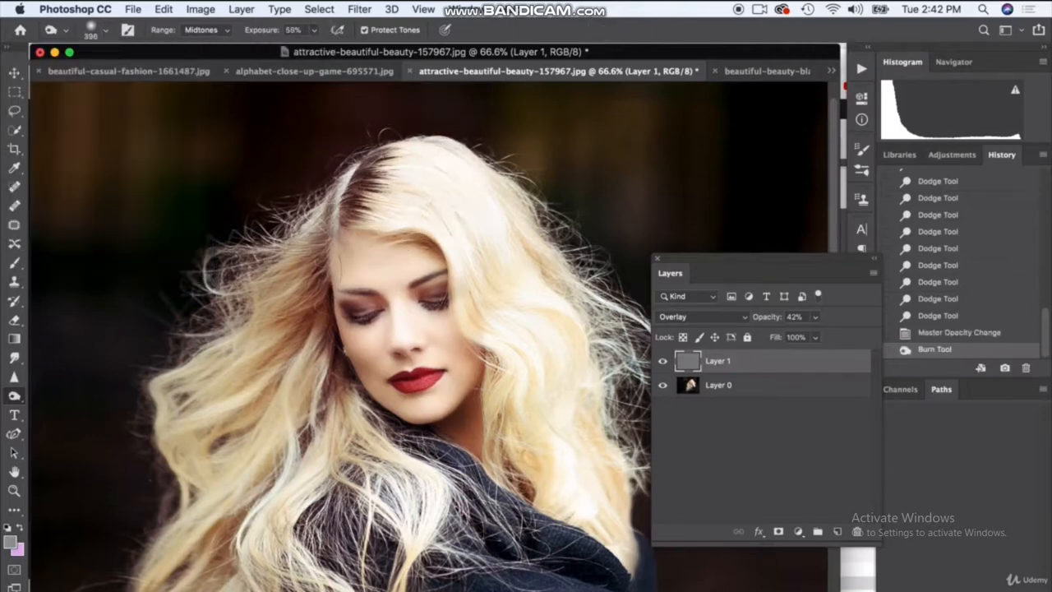
{"action": "mouse_move", "coordinate": [271, 286]}
{"action": "left_mouse_down"}
{"action": "mouse_move", "coordinate": [247, 239]}
{"action": "mouse_move", "coordinate": [251, 215]}
{"action": "left_mouse_up"}
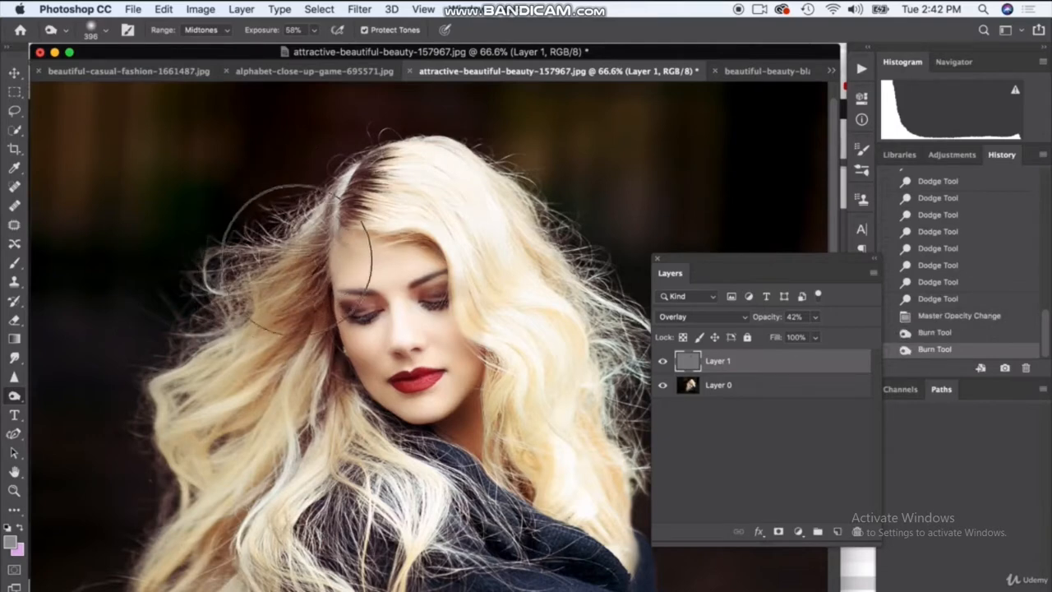
{"action": "mouse_move", "coordinate": [319, 391]}
{"action": "left_mouse_down"}
{"action": "mouse_move", "coordinate": [329, 399]}
{"action": "mouse_move", "coordinate": [282, 418]}
{"action": "mouse_move", "coordinate": [312, 444]}
{"action": "left_mouse_up"}
{"action": "mouse_move", "coordinate": [493, 393]}
{"action": "left_mouse_down"}
{"action": "mouse_move", "coordinate": [534, 411]}
{"action": "mouse_move", "coordinate": [546, 471]}
{"action": "mouse_move", "coordinate": [582, 471]}
{"action": "mouse_move", "coordinate": [589, 508]}
{"action": "left_mouse_up"}
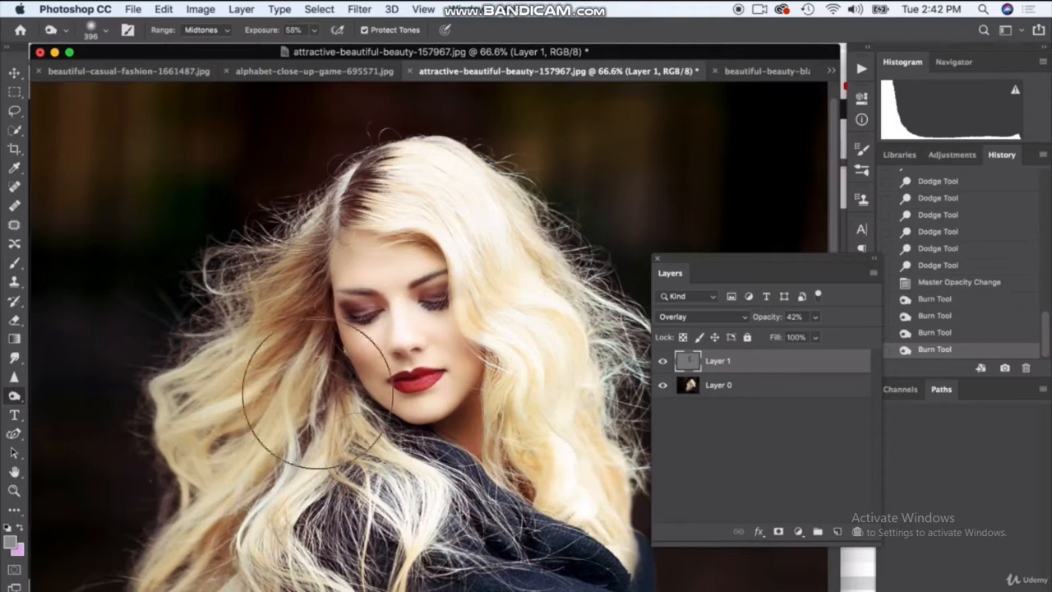
{"action": "left_click_drag", "start_coordinate": [329, 436], "coordinate": [291, 499]}
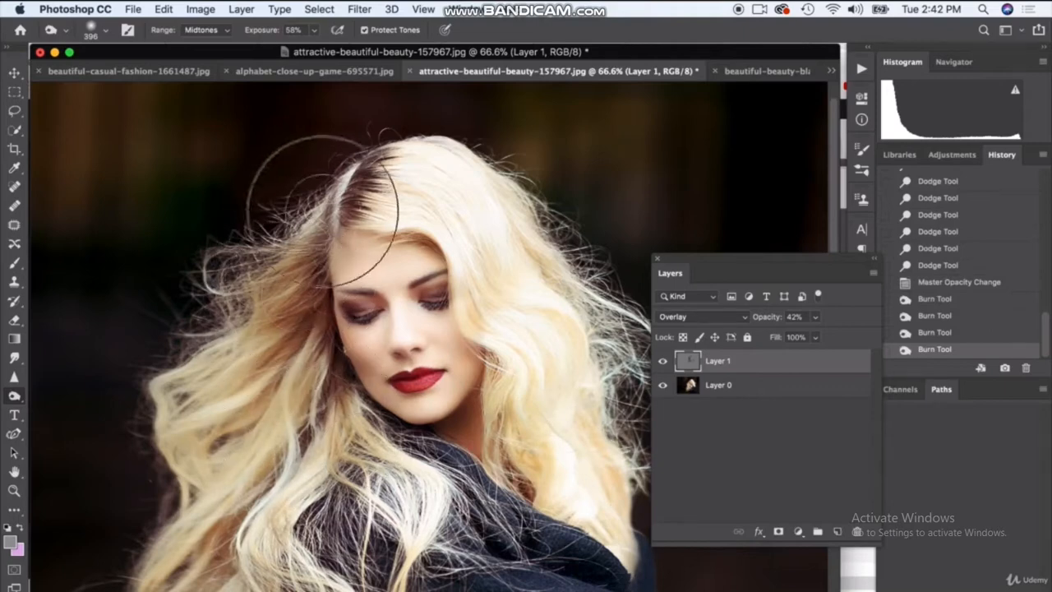
- Raise the Burn exposure to 100% and darken the hair further, switching the range from Midtones to Shadows
{"action": "left_click", "coordinate": [314, 31]}
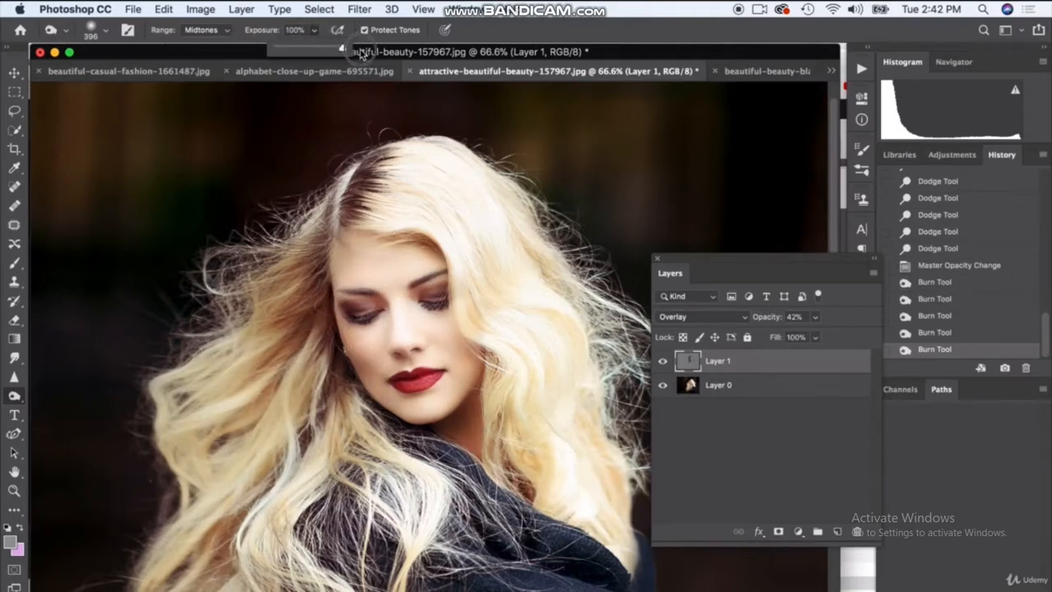
{"action": "left_click", "coordinate": [258, 381]}
{"action": "left_click", "coordinate": [212, 33]}
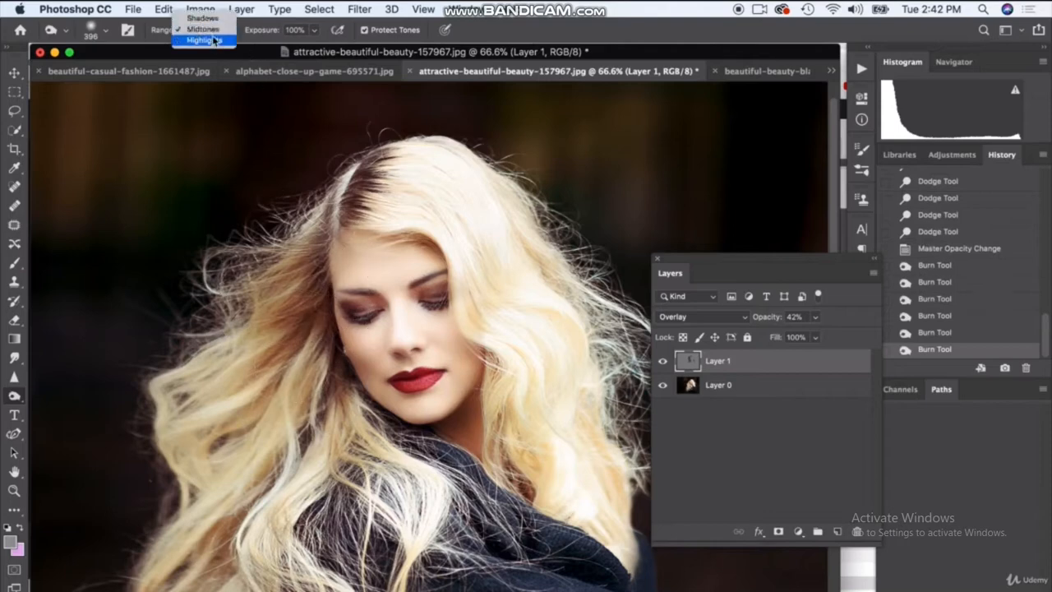
{"action": "left_click", "coordinate": [202, 18]}
{"action": "left_click_drag", "start_coordinate": [319, 209], "coordinate": [362, 206]}
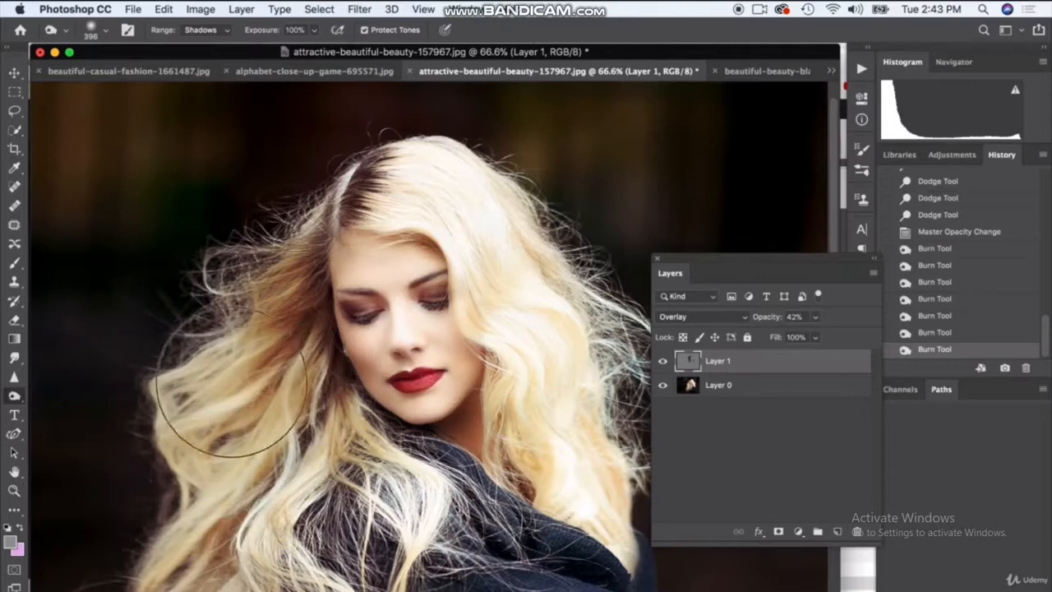
{"action": "left_click_drag", "start_coordinate": [232, 384], "coordinate": [240, 381]}
{"action": "mouse_move", "coordinate": [536, 402]}
{"action": "left_mouse_down"}
{"action": "mouse_move", "coordinate": [556, 429]}
{"action": "mouse_move", "coordinate": [577, 292]}
{"action": "mouse_move", "coordinate": [568, 284]}
{"action": "left_mouse_up"}
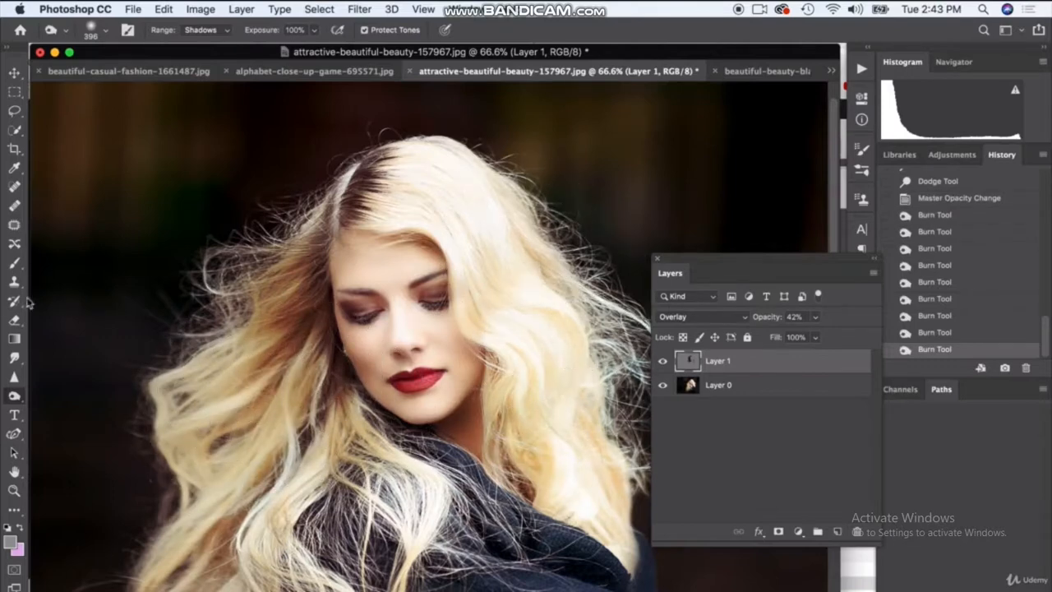
- Brighten the crown and the hair on both sides of the face with the Dodge tool at Midtones, 428 px and 53% exposure
{"action": "right_click", "coordinate": [14, 394]}
{"action": "left_click", "coordinate": [62, 393]}
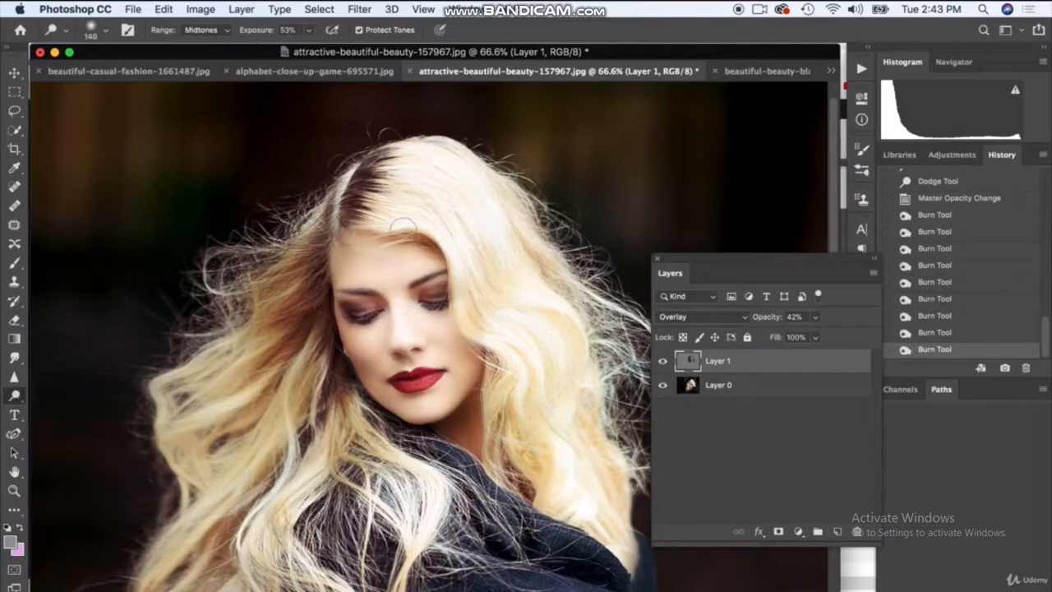
{"action": "left_click", "coordinate": [107, 33]}
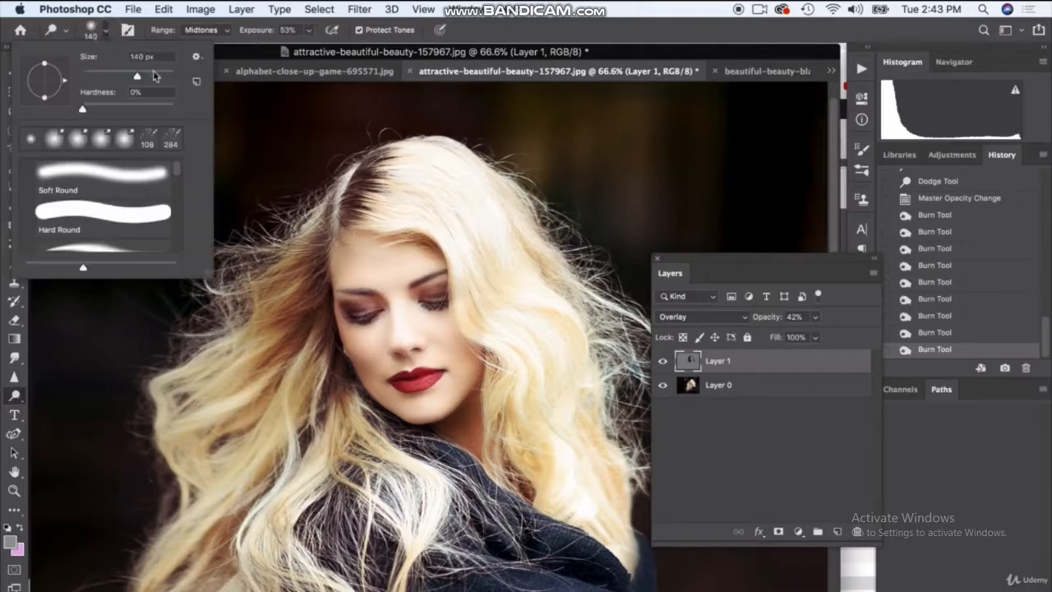
{"action": "left_click_drag", "start_coordinate": [409, 193], "coordinate": [439, 185]}
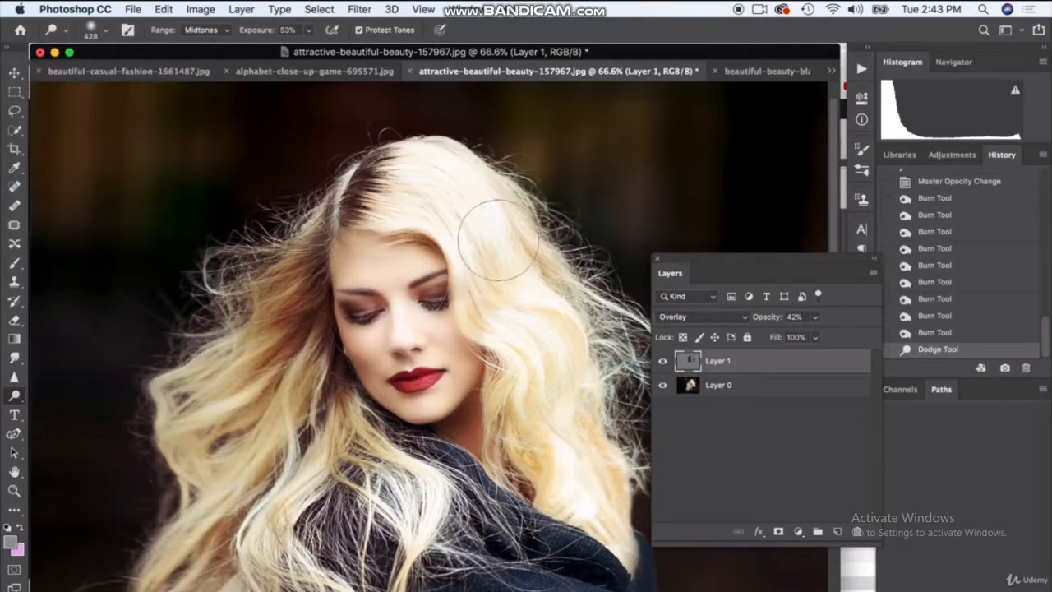
{"action": "mouse_move", "coordinate": [515, 250]}
{"action": "left_mouse_down"}
{"action": "mouse_move", "coordinate": [546, 275]}
{"action": "mouse_move", "coordinate": [557, 337]}
{"action": "left_mouse_up"}
{"action": "mouse_move", "coordinate": [270, 471]}
{"action": "left_mouse_down"}
{"action": "mouse_move", "coordinate": [277, 445]}
{"action": "mouse_move", "coordinate": [243, 500]}
{"action": "mouse_move", "coordinate": [246, 492]}
{"action": "left_mouse_up"}
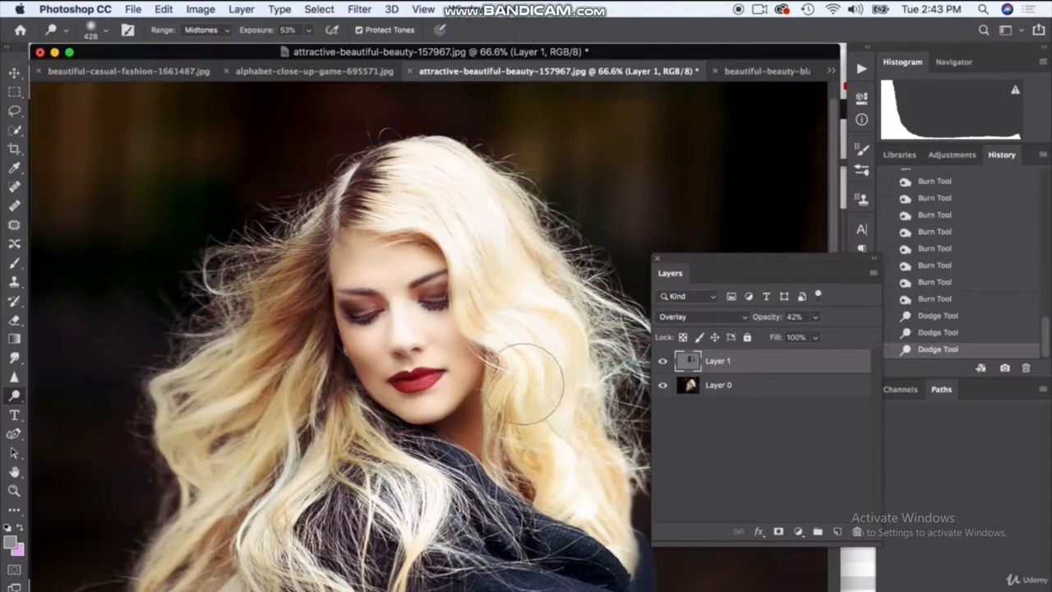
{"action": "scroll", "coordinate": [526, 386], "scroll_direction": "up", "scroll_amount": 5}
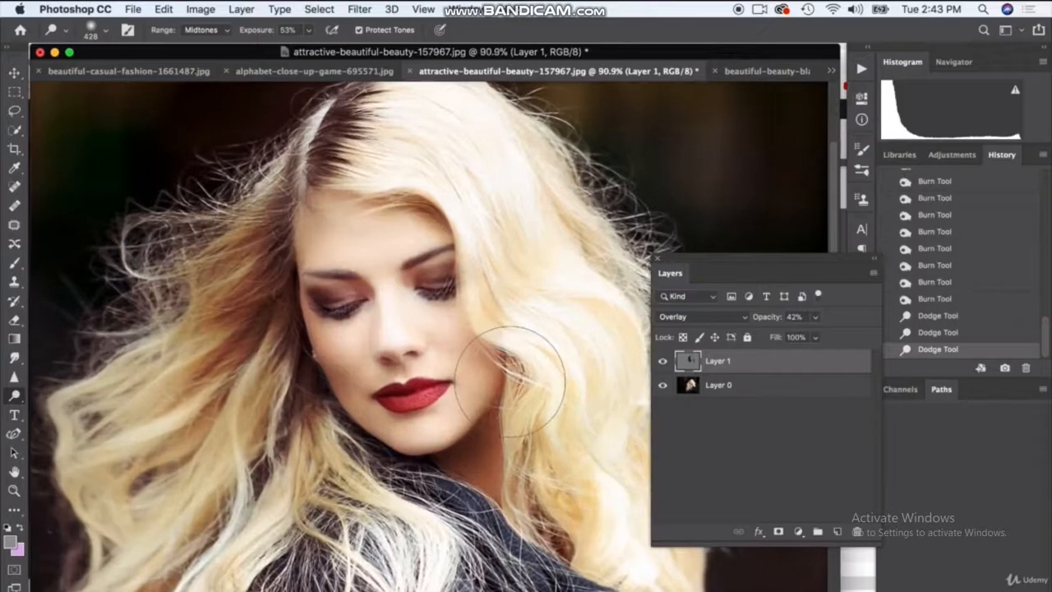
{"action": "scroll", "coordinate": [510, 380], "scroll_direction": "down", "scroll_amount": 3}
{"action": "left_click_drag", "start_coordinate": [419, 249], "coordinate": [415, 215]}
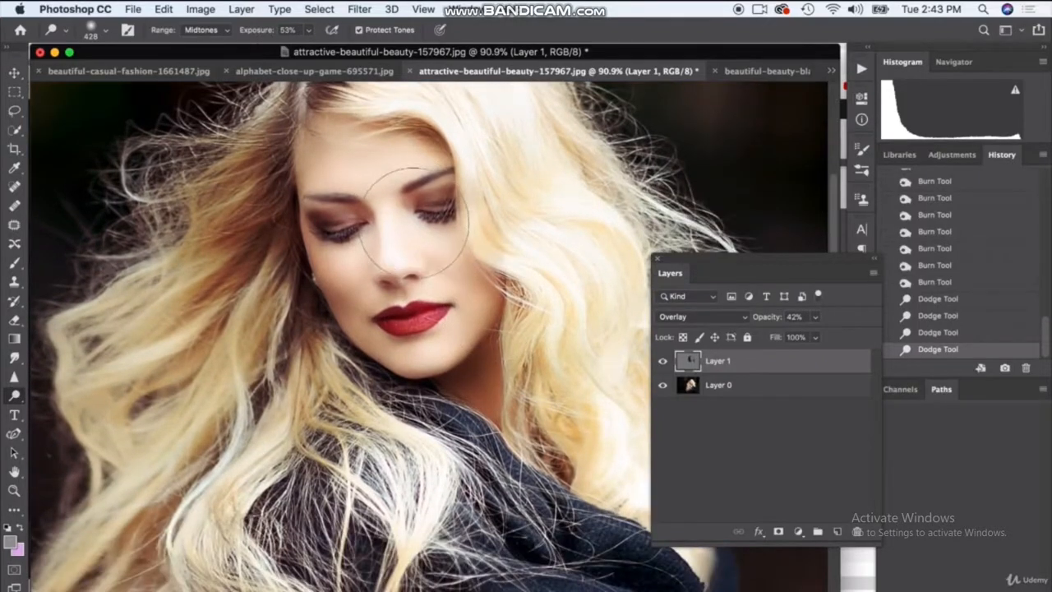
{"action": "key", "text": "super+z"}
- Dodge the hair beside the cheek and the outer waves on the opposite side of the portrait
{"action": "scroll", "coordinate": [433, 181], "scroll_direction": "up", "scroll_amount": 1}
{"action": "scroll", "coordinate": [433, 181], "scroll_direction": "up", "scroll_amount": 5}
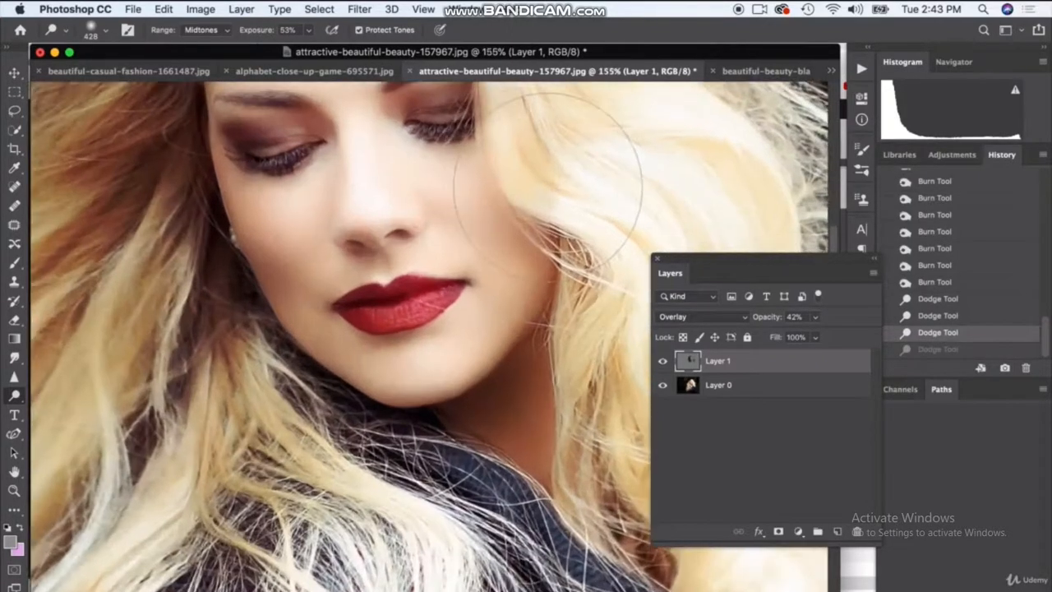
{"action": "scroll", "coordinate": [576, 181], "scroll_direction": "up", "scroll_amount": 3}
{"action": "scroll", "coordinate": [582, 248], "scroll_direction": "up", "scroll_amount": 1}
{"action": "left_click_drag", "start_coordinate": [568, 255], "coordinate": [490, 303]}
{"action": "scroll", "coordinate": [497, 348], "scroll_direction": "down", "scroll_amount": 5}
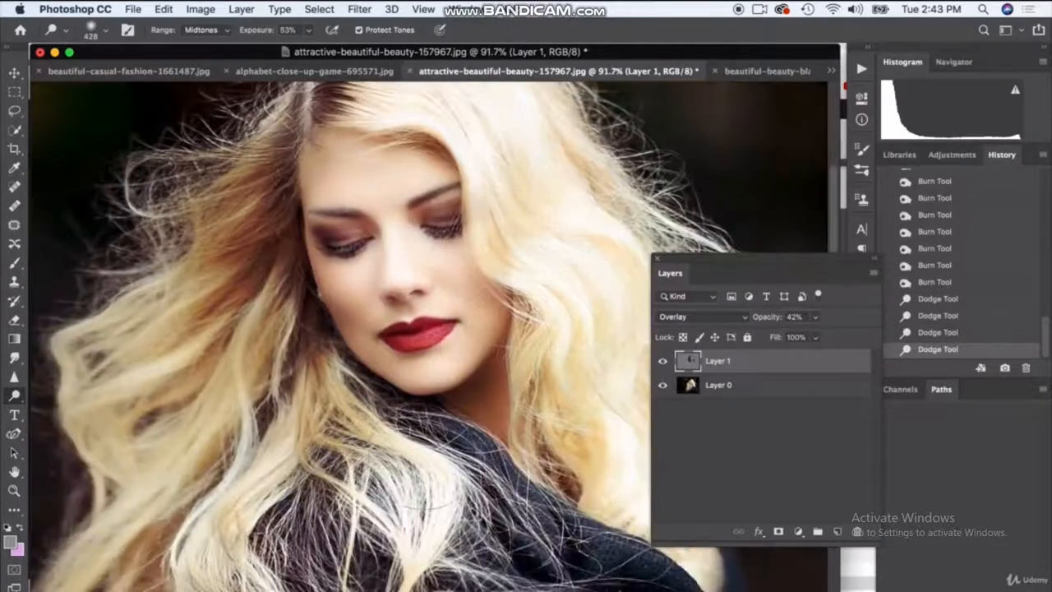
{"action": "left_click", "coordinate": [114, 390]}
{"action": "left_click", "coordinate": [115, 388]}
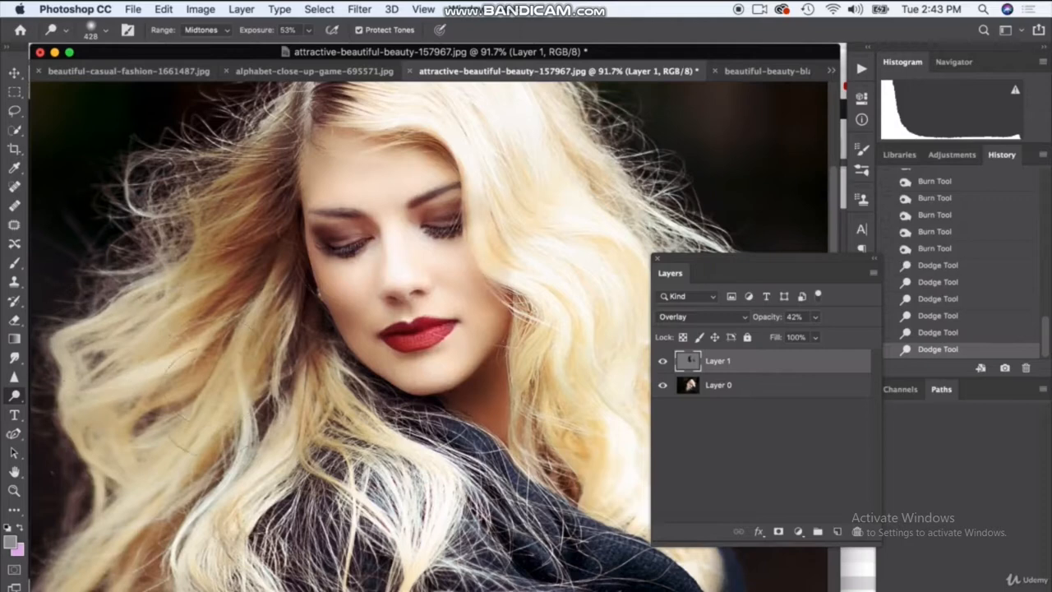
- Dodge the wavy hair above the shoulder and the dark garment below it
{"action": "scroll", "coordinate": [432, 335], "scroll_direction": "down", "scroll_amount": 2}
{"action": "left_click_drag", "start_coordinate": [588, 336], "coordinate": [560, 360]}
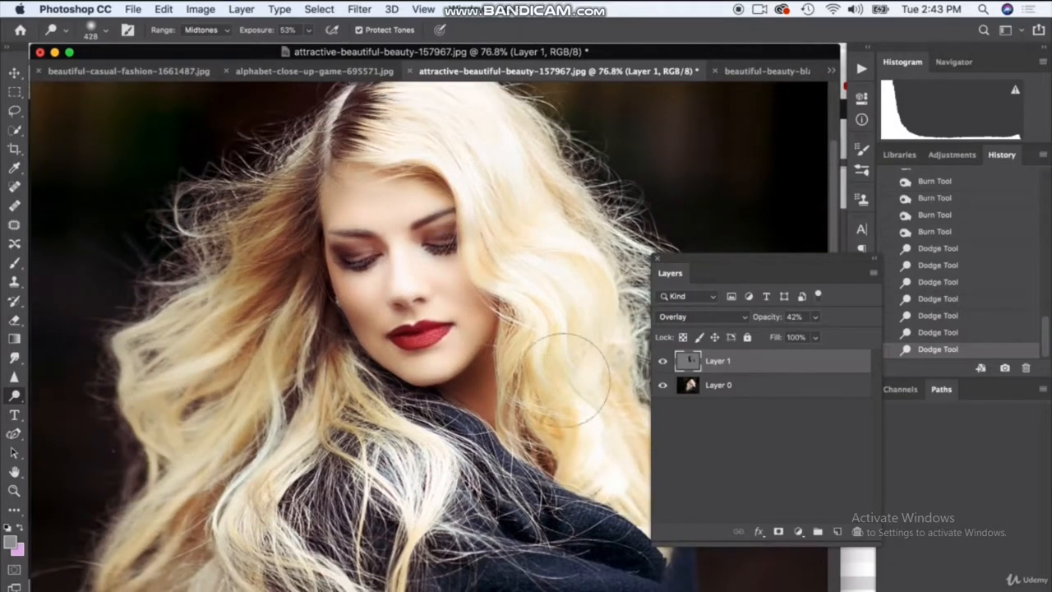
{"action": "scroll", "coordinate": [576, 378], "scroll_direction": "down", "scroll_amount": 3}
{"action": "scroll", "coordinate": [573, 384], "scroll_direction": "down", "scroll_amount": 1}
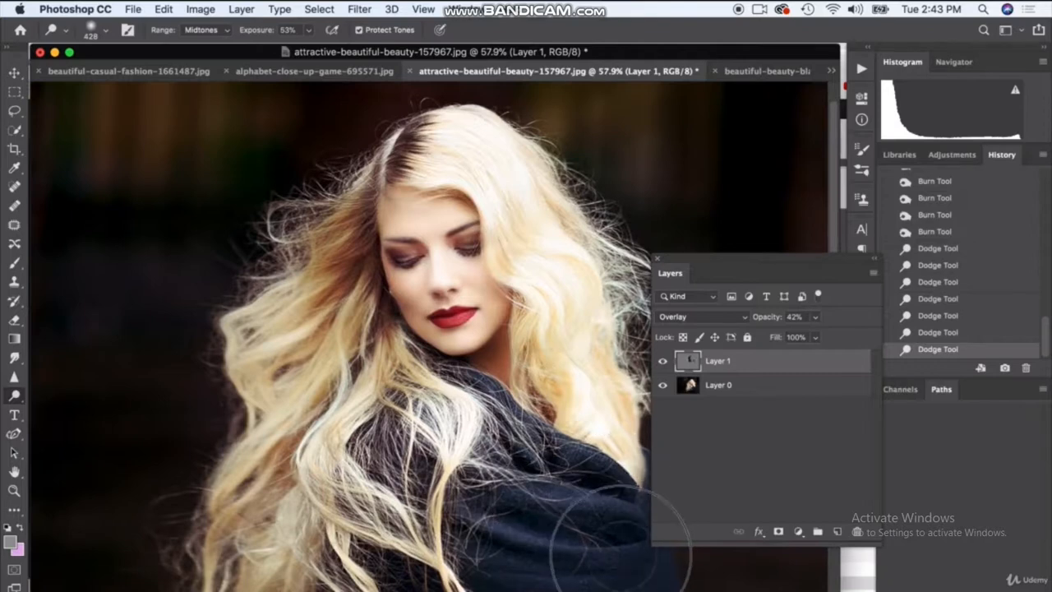
{"action": "mouse_move", "coordinate": [518, 503]}
{"action": "left_mouse_down"}
{"action": "mouse_move", "coordinate": [500, 482]}
{"action": "mouse_move", "coordinate": [466, 527]}
{"action": "left_mouse_up"}
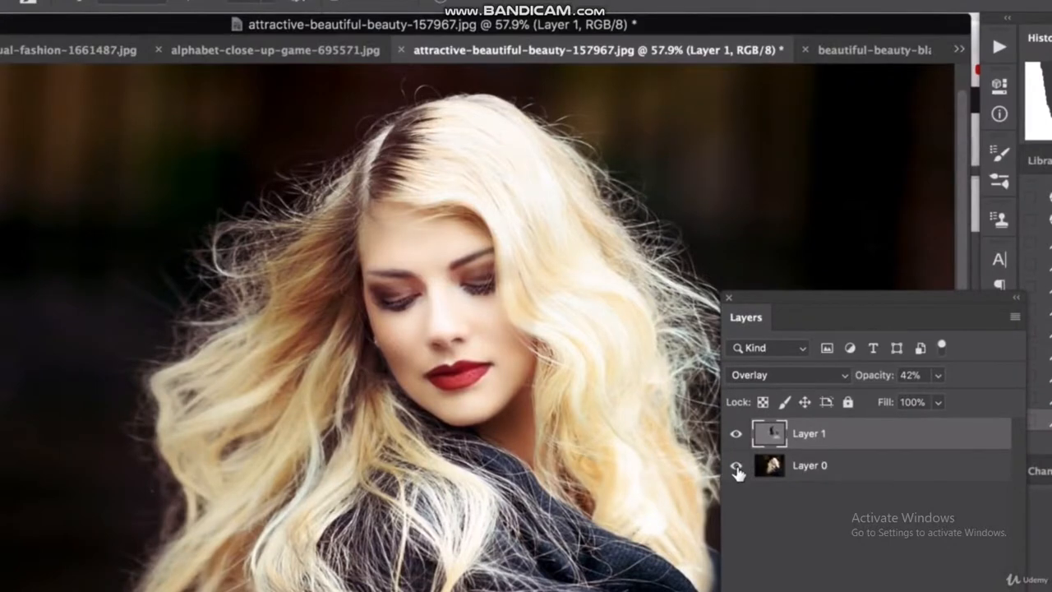
- Hide the portrait layer and raise the gray layer's opacity to 100% to examine the dodge and burn strokes
{"action": "left_click", "coordinate": [736, 466]}
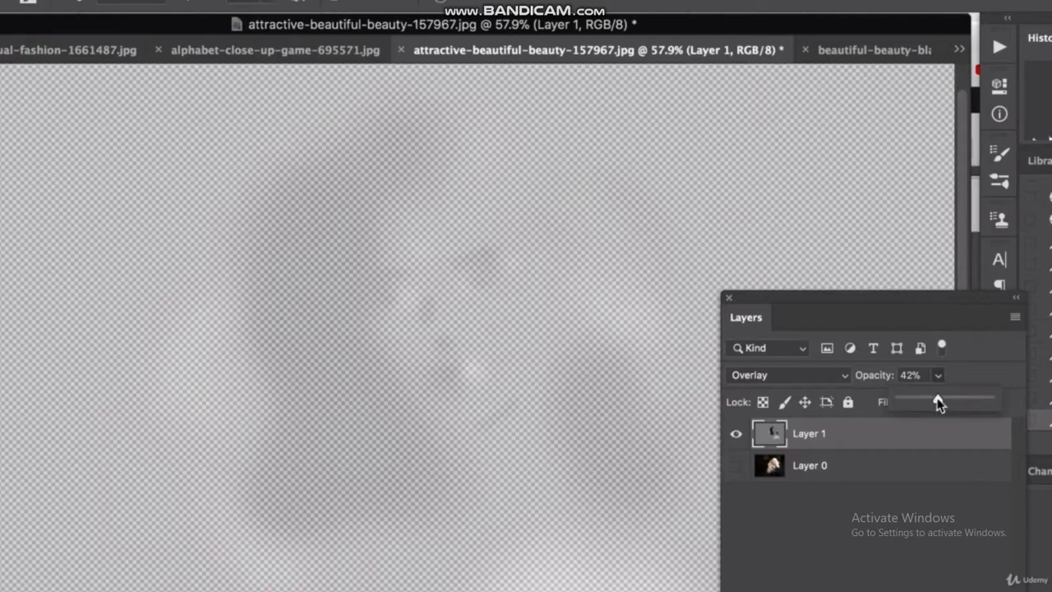
{"action": "left_click_drag", "start_coordinate": [938, 402], "coordinate": [1006, 402]}
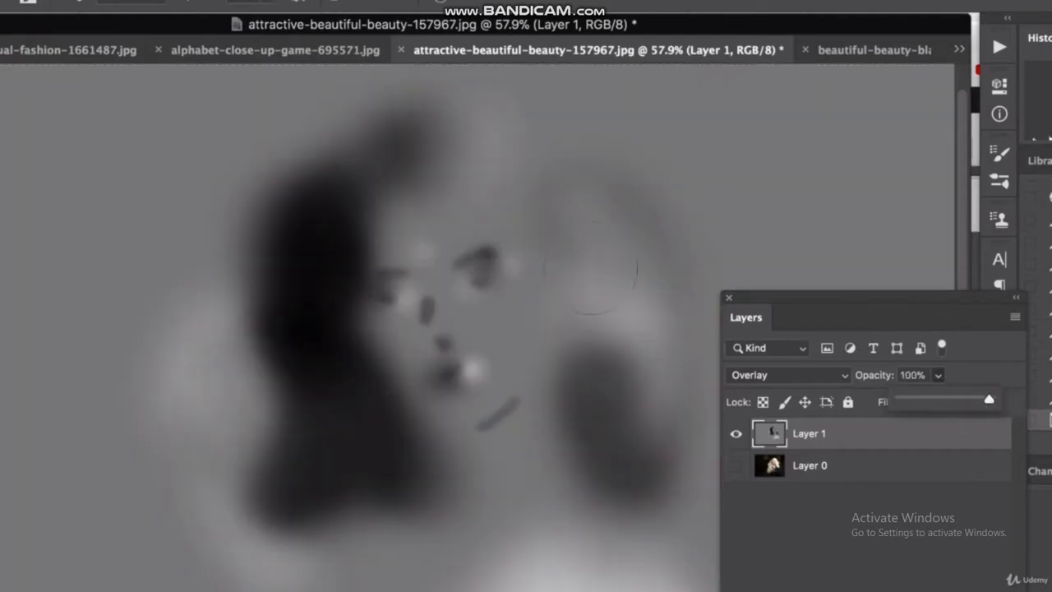
{"action": "scroll", "coordinate": [597, 250], "scroll_direction": "up", "scroll_amount": 4}
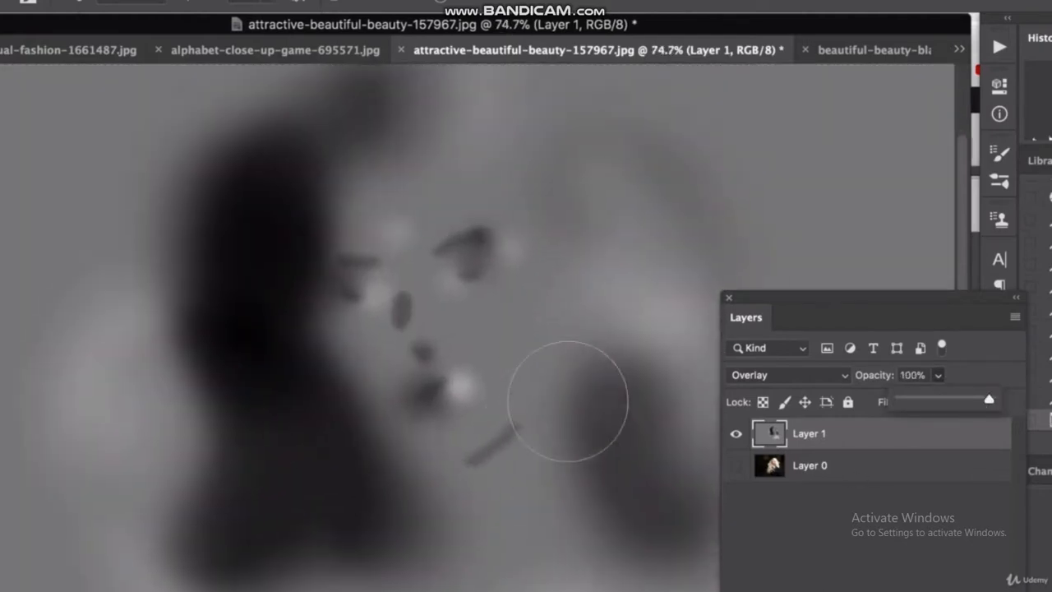
{"action": "scroll", "coordinate": [500, 355], "scroll_direction": "up", "scroll_amount": 2}
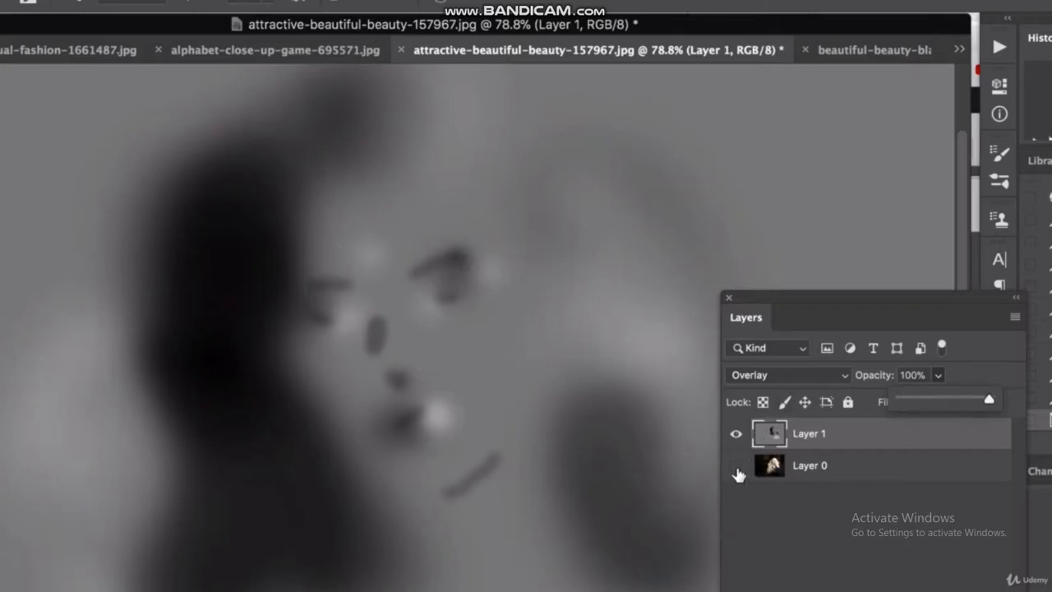
- Show the portrait layer again and compare the image with and without the gray layer at full opacity
{"action": "left_click", "coordinate": [737, 467]}
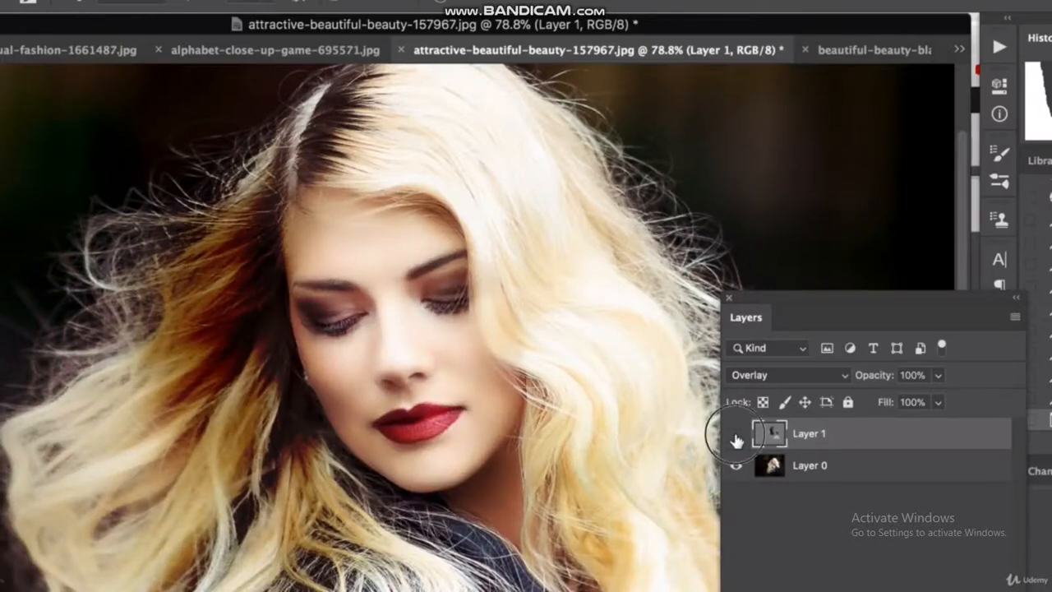
{"action": "left_click", "coordinate": [737, 436]}
{"action": "left_click", "coordinate": [737, 437]}
{"action": "left_click", "coordinate": [737, 437]}
{"action": "left_click", "coordinate": [737, 436]}
- Lower the gray layer's opacity to 36% and compare the portrait with the layer hidden and shown
{"action": "left_click", "coordinate": [938, 377]}
{"action": "left_click", "coordinate": [882, 401]}
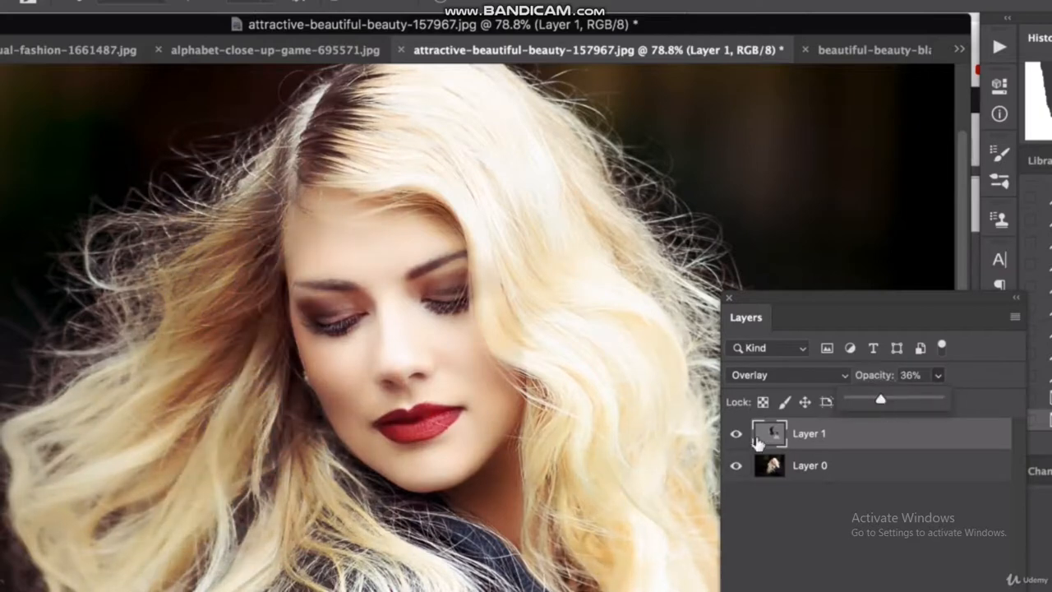
{"action": "left_click", "coordinate": [737, 436]}
{"action": "left_click", "coordinate": [737, 436]}
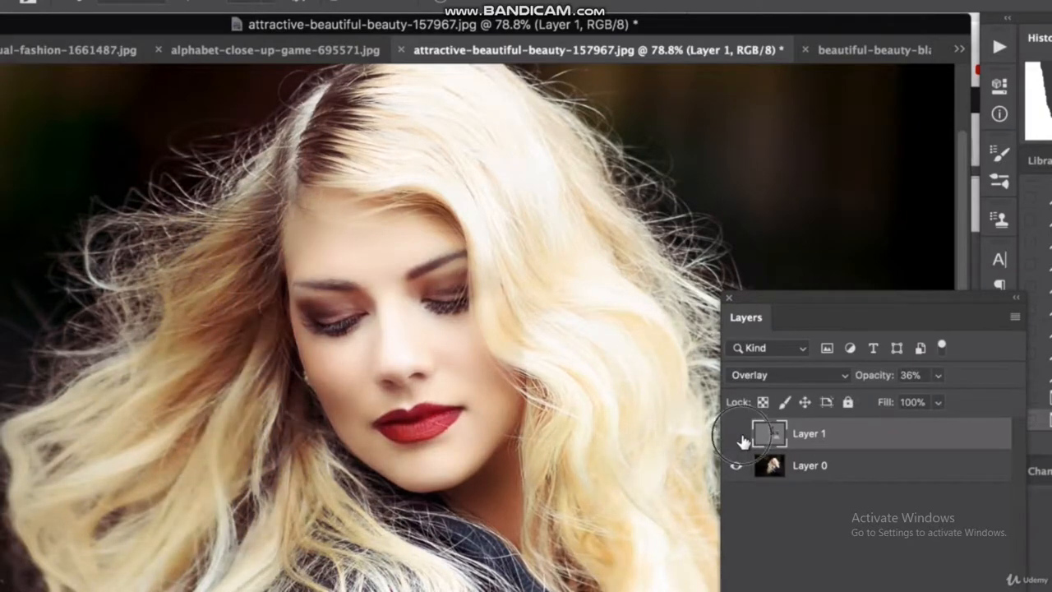
{"action": "left_click", "coordinate": [736, 436]}
{"action": "left_click", "coordinate": [739, 435]}
{"action": "left_click", "coordinate": [738, 436]}
{"action": "scroll", "coordinate": [367, 312], "scroll_direction": "down", "scroll_amount": 3}
{"action": "scroll", "coordinate": [391, 297], "scroll_direction": "up", "scroll_amount": 1}
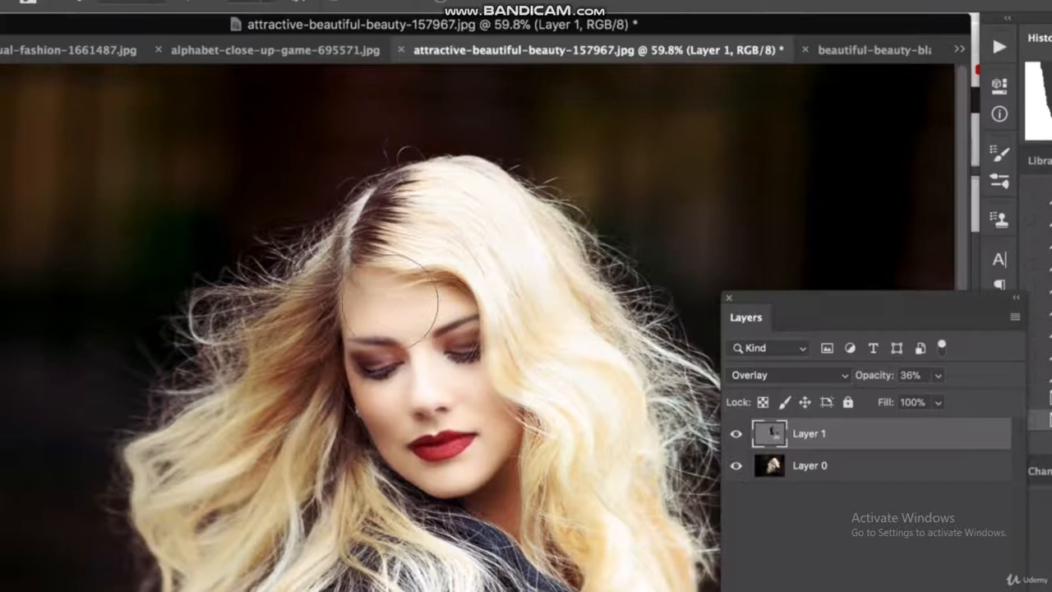
{"action": "scroll", "coordinate": [391, 303], "scroll_direction": "up", "scroll_amount": 1}
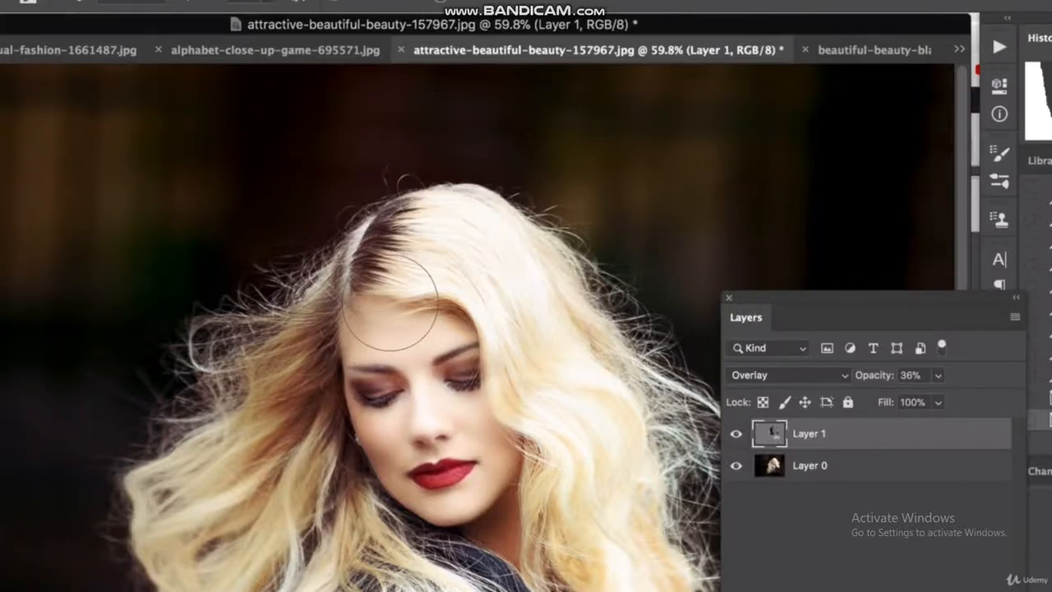